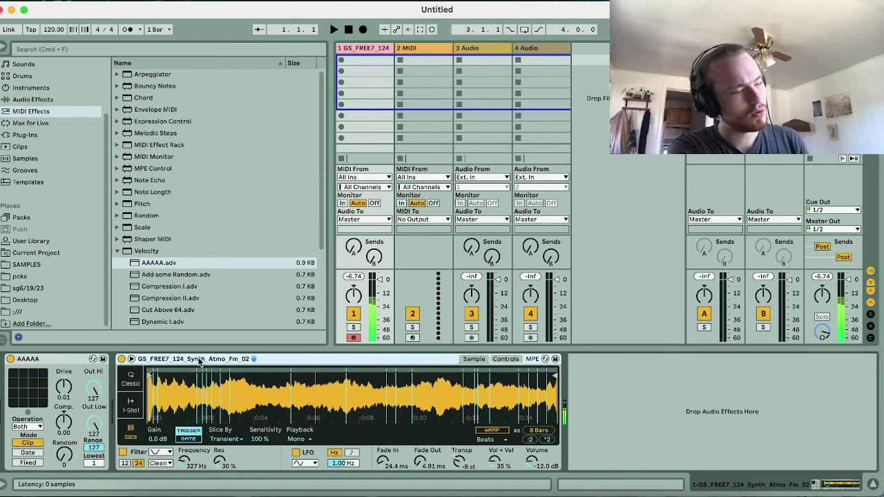
Record a clip of the sliced synth atmo sample in the first slot of its track, and turn off the metronome.
{"action": "left_click", "coordinate": [339, 60]}
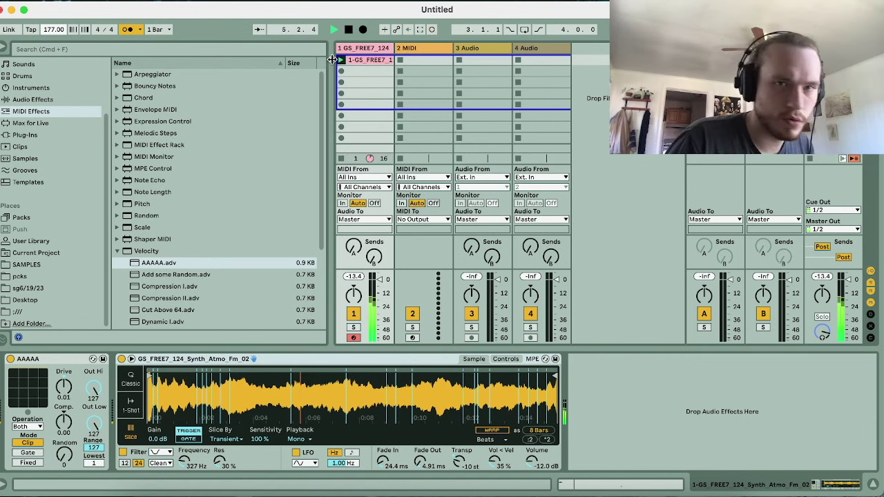
{"action": "left_click", "coordinate": [128, 30]}
Load the 06 Piano sample from the SAMPLES folder onto MIDI track 2.
{"action": "left_click", "coordinate": [424, 48]}
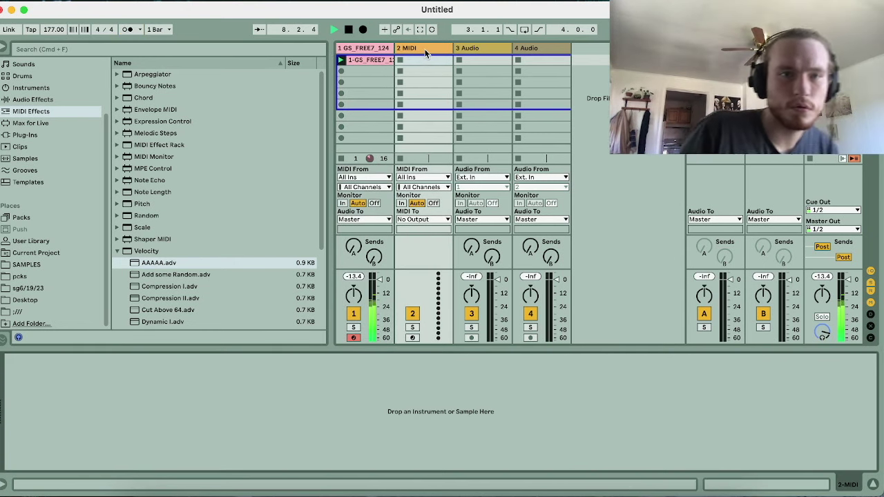
{"action": "left_click", "coordinate": [27, 264]}
{"action": "double_click", "coordinate": [185, 276]}
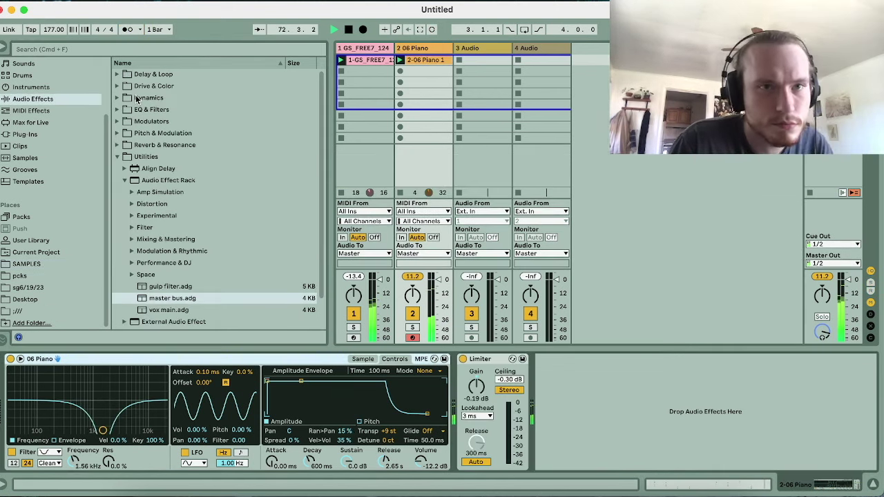
Add a Delay to the piano track with times of 4 sixteenths, Ping Pong on and dry/wet at 71%.
{"action": "left_click", "coordinate": [116, 75]}
{"action": "double_click", "coordinate": [154, 101]}
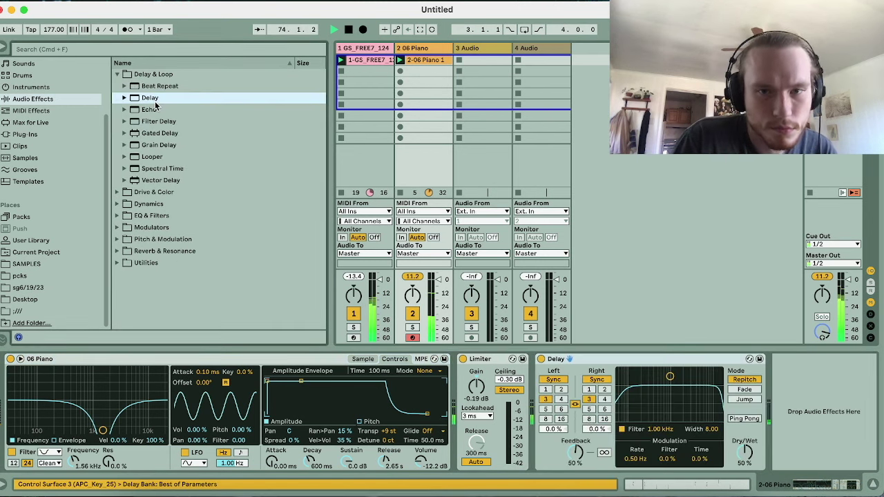
{"action": "left_click", "coordinate": [604, 399]}
{"action": "left_click_drag", "start_coordinate": [744, 454], "coordinate": [744, 425]}
{"action": "left_click", "coordinate": [743, 418]}
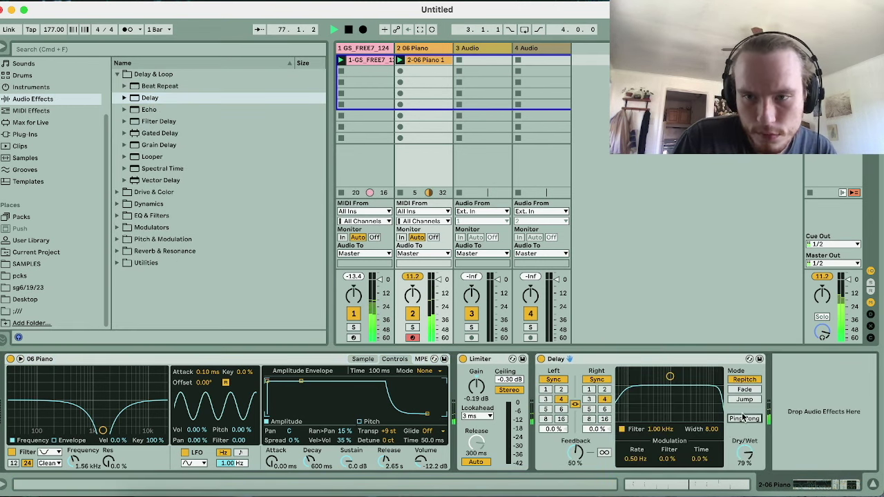
{"action": "left_click_drag", "start_coordinate": [748, 451], "coordinate": [747, 454]}
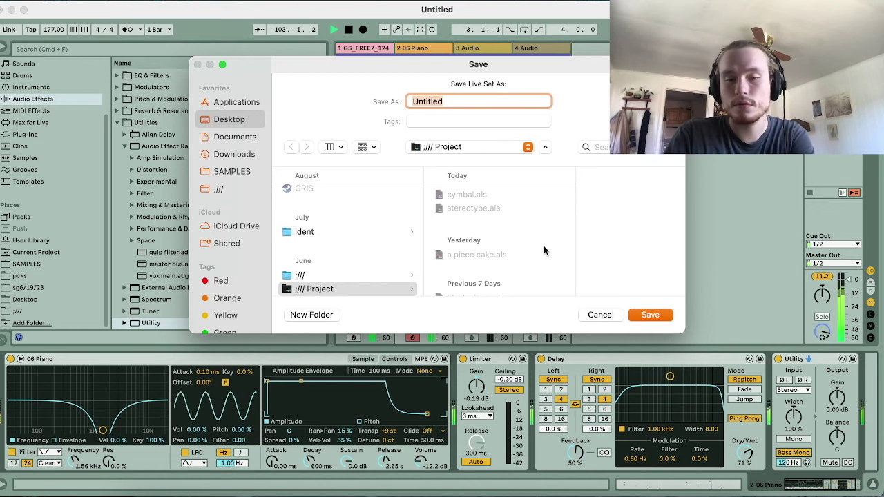
Save the Live Set as 5star in the ;/// Project folder.
{"action": "type", "text": "5star"}
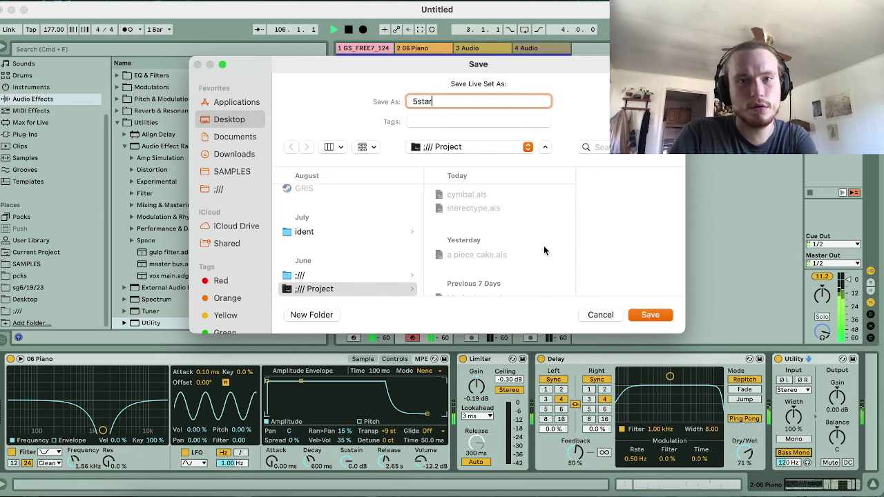
{"action": "key", "text": "Return"}
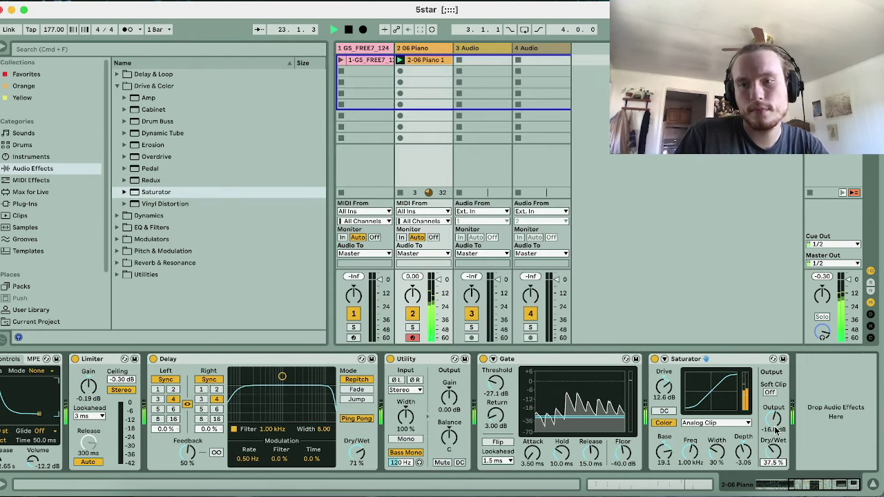
Set the piano track's Saturator to -18.6 dB output and 4.00 dB drive, and adjust its dry/wet.
{"action": "left_click_drag", "start_coordinate": [774, 418], "coordinate": [774, 405]}
{"action": "left_click", "coordinate": [663, 386]}
{"action": "left_click_drag", "start_coordinate": [664, 387], "coordinate": [664, 404]}
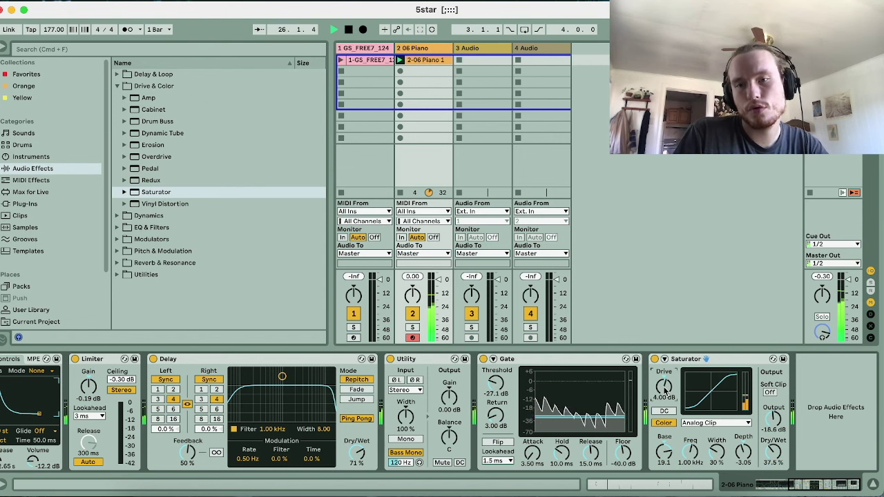
{"action": "left_click_drag", "start_coordinate": [774, 452], "coordinate": [774, 448]}
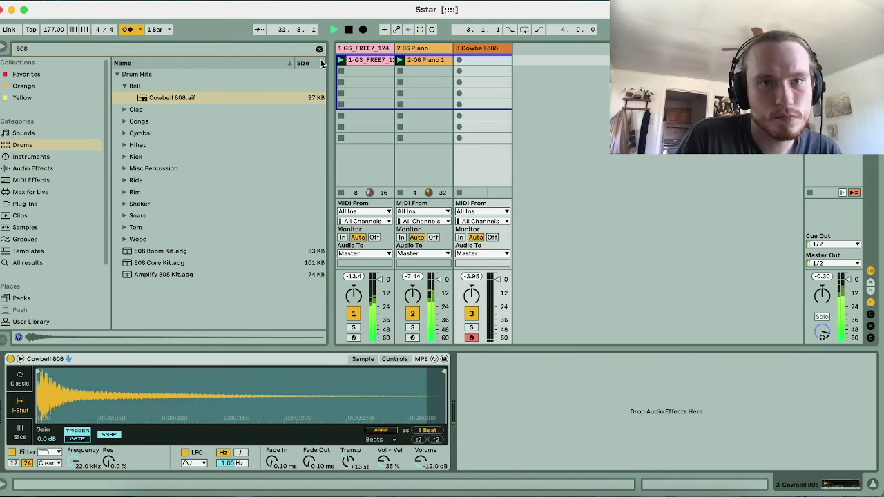
Search the drums for c78, replace the 808 cowbell with Cowbell C78.aif, and record a clip in its first slot.
{"action": "left_click", "coordinate": [317, 49]}
{"action": "type", "text": "c"}
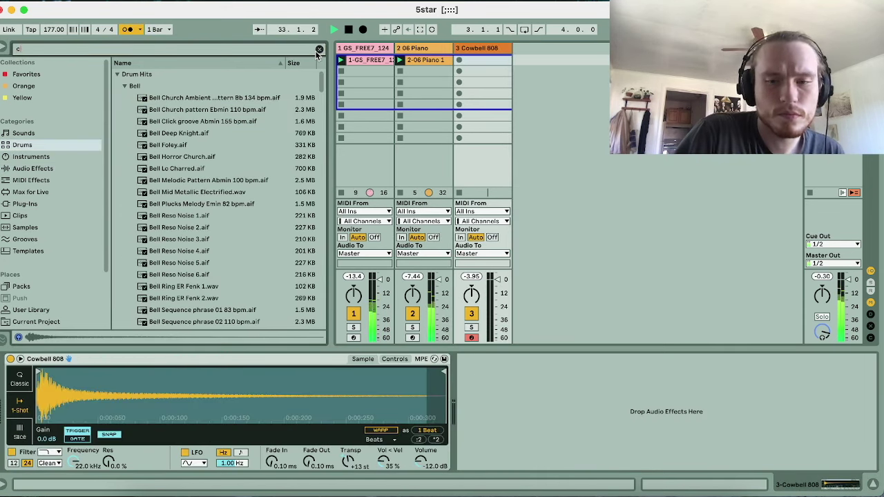
{"action": "type", "text": "78"}
{"action": "double_click", "coordinate": [172, 98]}
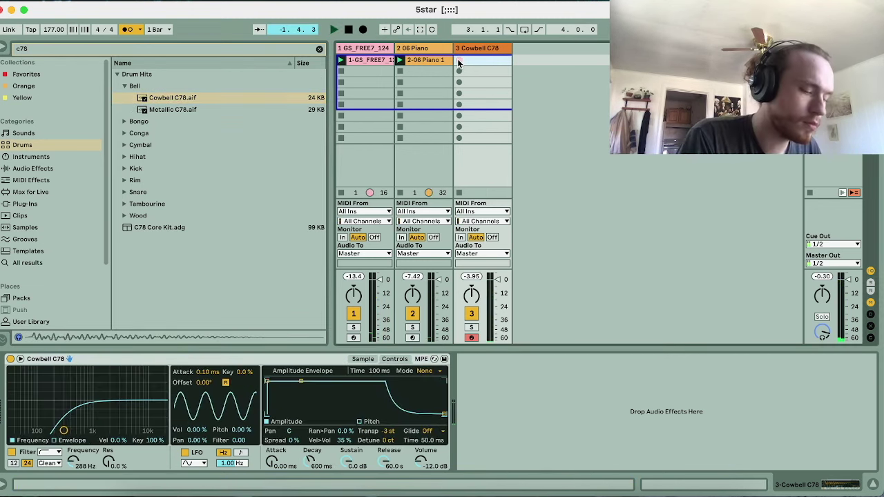
{"action": "left_click", "coordinate": [458, 60]}
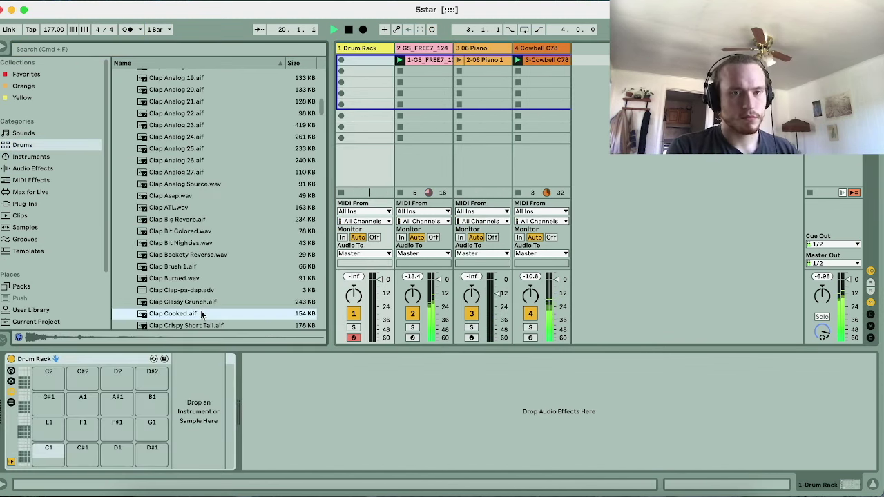
Place Clap Cooked.aif on the Drum Rack's C#1 pad and record a clip in the track's first slot.
{"action": "left_click_drag", "start_coordinate": [200, 313], "coordinate": [79, 457]}
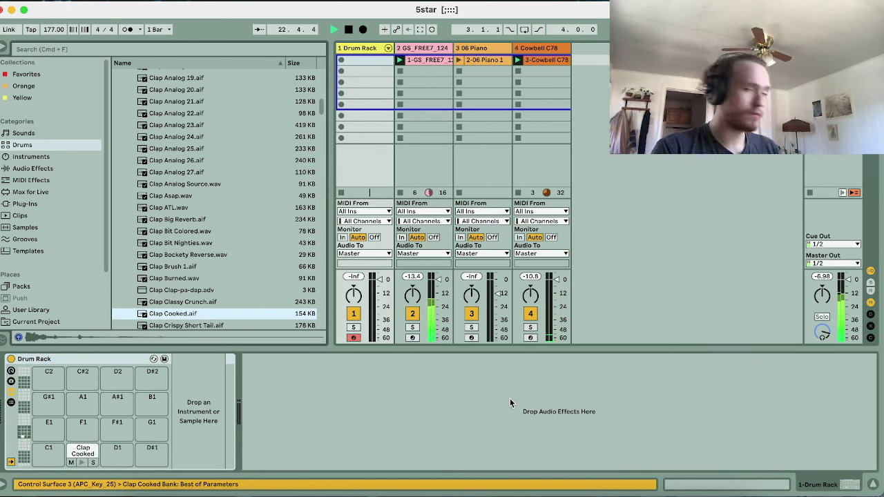
{"action": "left_click", "coordinate": [342, 60]}
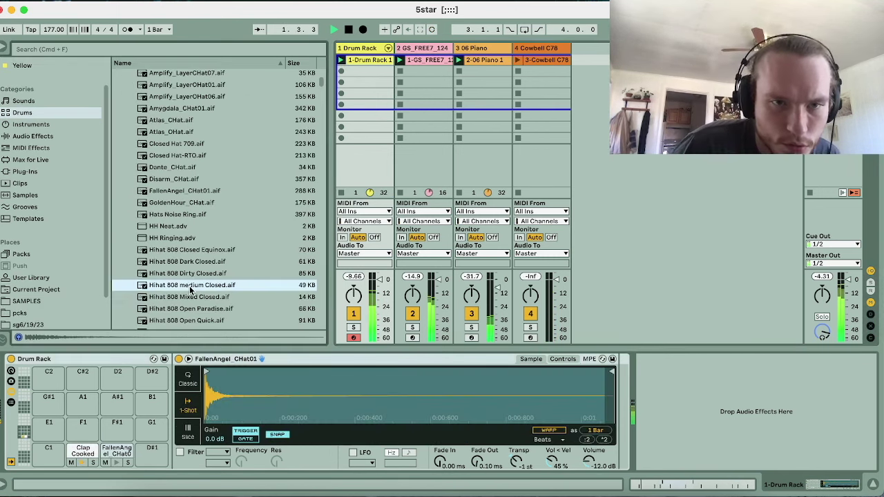
Audition the 808 hi-hat samples and place HiHat 808 Soft Quick.aif on the Drum Rack's D#1 pad.
{"action": "key", "text": "Up"}
{"action": "key", "text": "Down"}
{"action": "key", "text": "Down"}
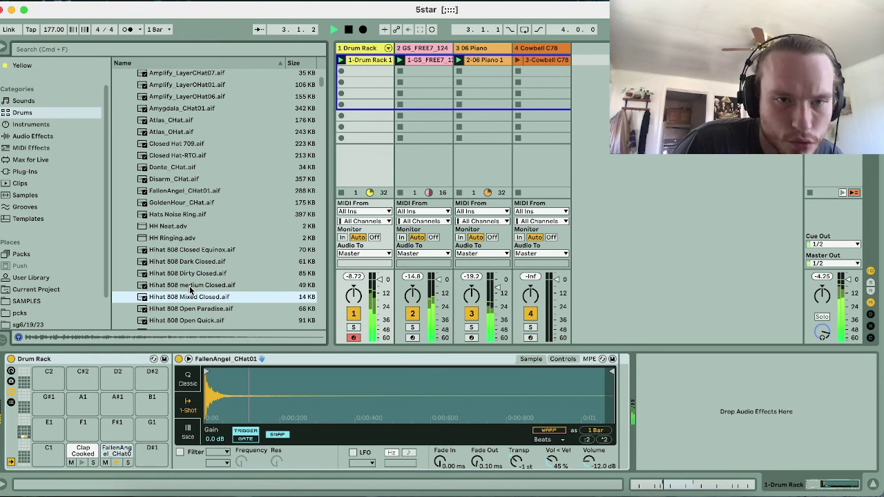
{"action": "key", "text": "Down"}
{"action": "key", "text": "Down"}
{"action": "key", "text": "Down"}
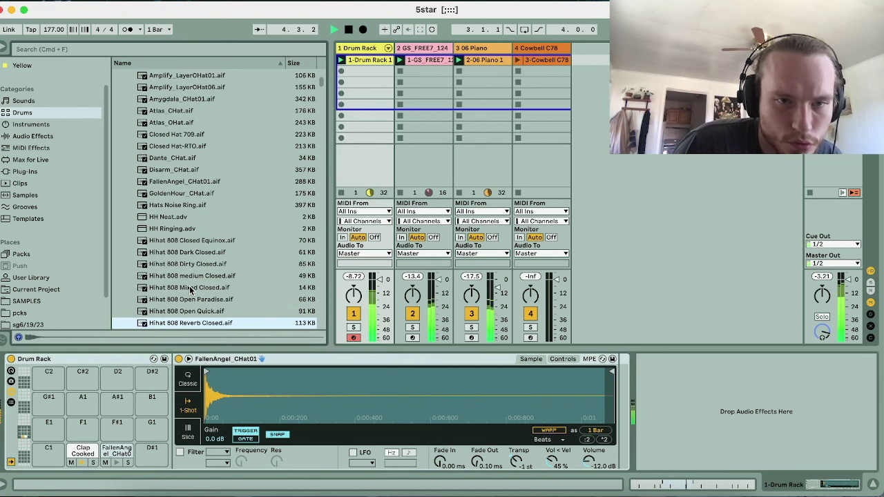
{"action": "key", "text": "Down"}
{"action": "key", "text": "Down"}
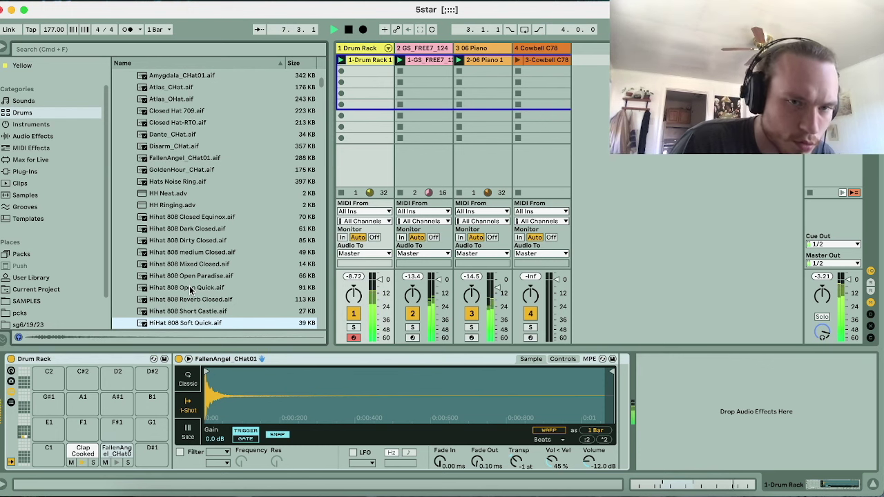
{"action": "left_click_drag", "start_coordinate": [191, 323], "coordinate": [143, 459]}
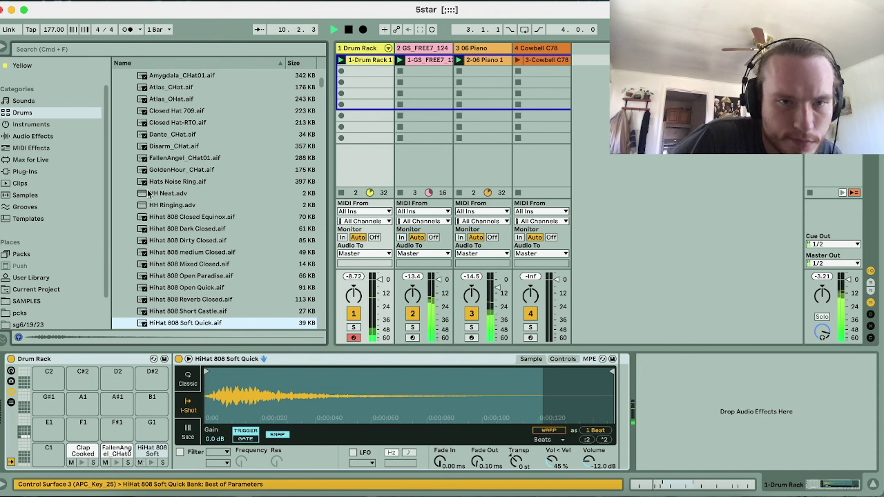
Audition the bass presets in the sound library and load Pignose Bass Punch.adv onto track 5 in place of 808 Pure.
{"action": "scroll", "coordinate": [172, 181], "scroll_direction": "up", "scroll_amount": 5}
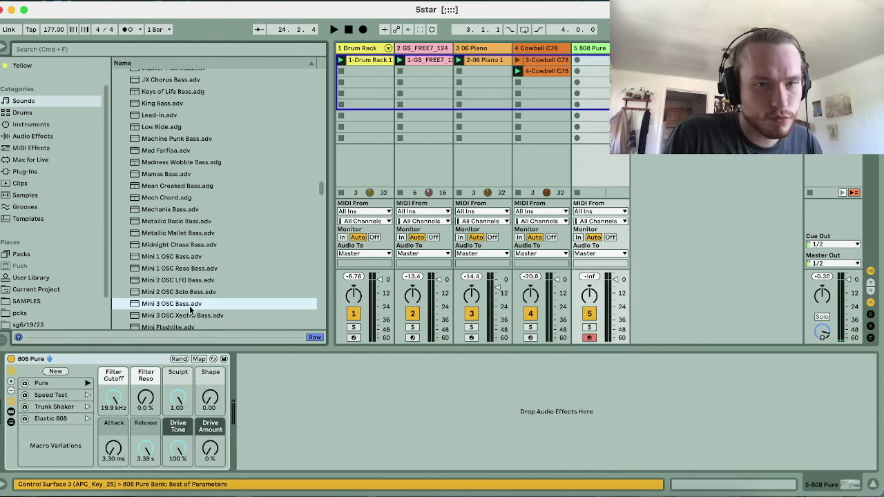
{"action": "scroll", "coordinate": [187, 304], "scroll_direction": "down", "scroll_amount": 5}
{"action": "left_click", "coordinate": [187, 307]}
{"action": "left_click", "coordinate": [183, 287]}
{"action": "scroll", "coordinate": [184, 290], "scroll_direction": "down", "scroll_amount": 5}
{"action": "left_click", "coordinate": [185, 285]}
{"action": "left_click", "coordinate": [187, 295]}
{"action": "key", "text": "Down"}
{"action": "key", "text": "Down"}
{"action": "key", "text": "Down"}
{"action": "key", "text": "Down"}
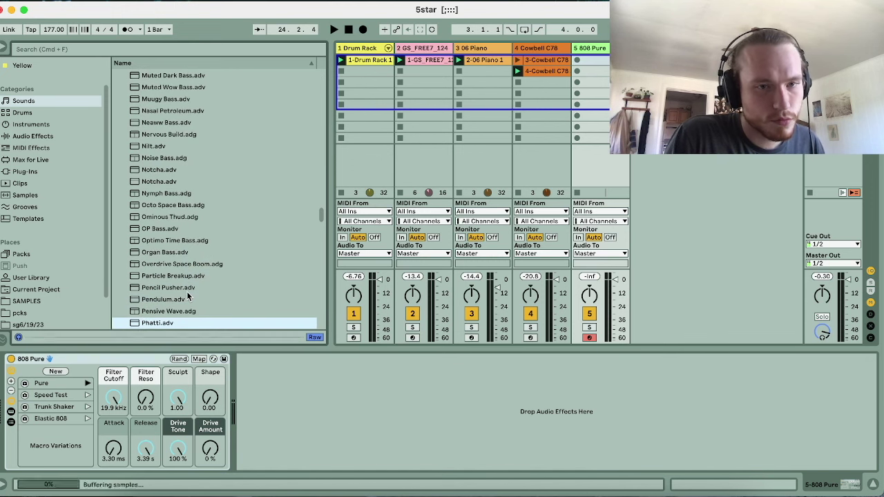
{"action": "key", "text": "Down"}
{"action": "key", "text": "Down"}
{"action": "key", "text": "Down"}
{"action": "key", "text": "Down"}
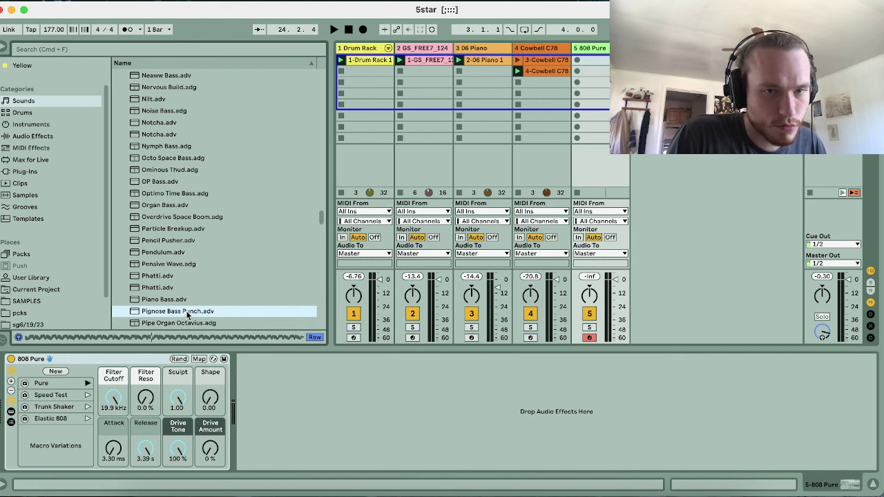
{"action": "double_click", "coordinate": [186, 310]}
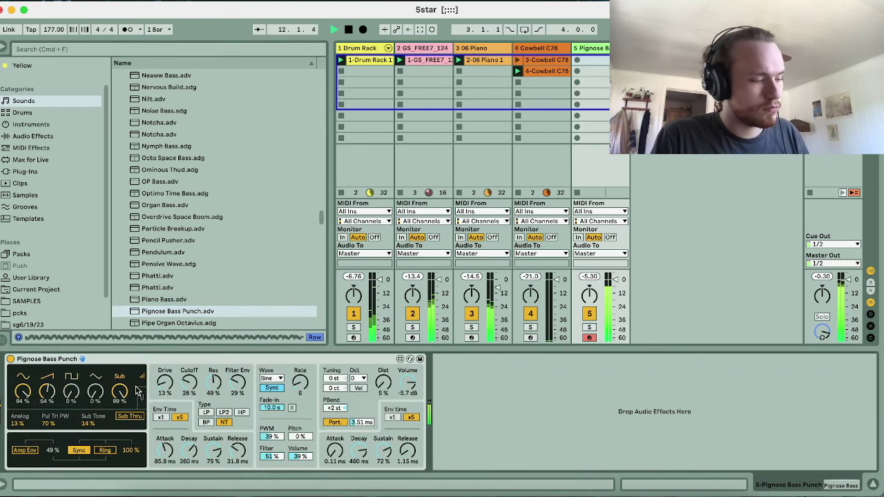
Restart playback, capture the played bass line as a MIDI clip on track 5, and solo that track.
{"action": "key", "text": "space"}
{"action": "key", "text": "space"}
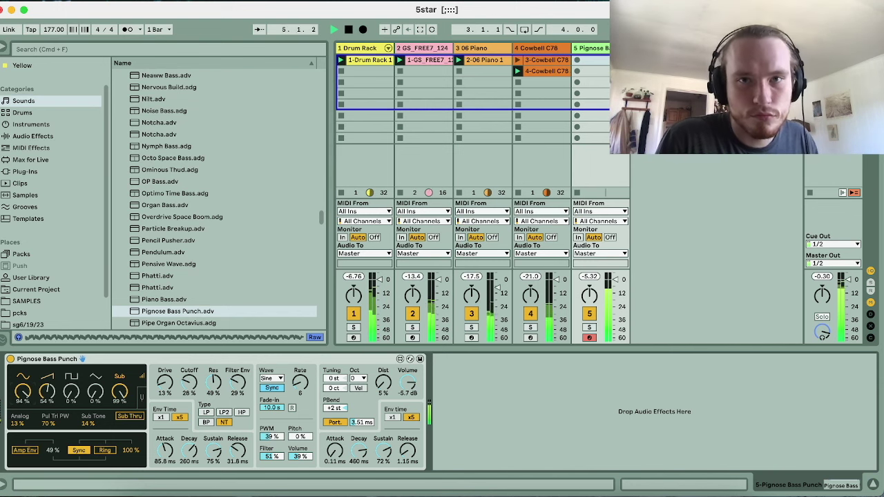
{"action": "left_click", "coordinate": [419, 31]}
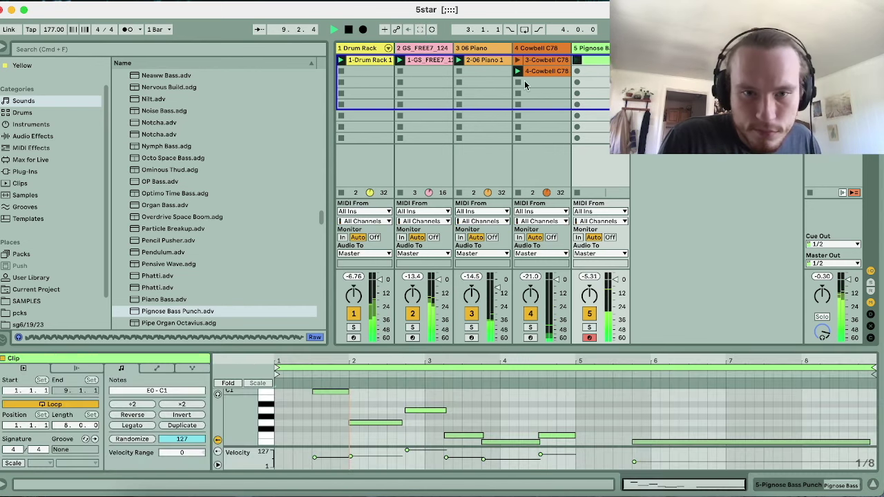
{"action": "left_click", "coordinate": [589, 327]}
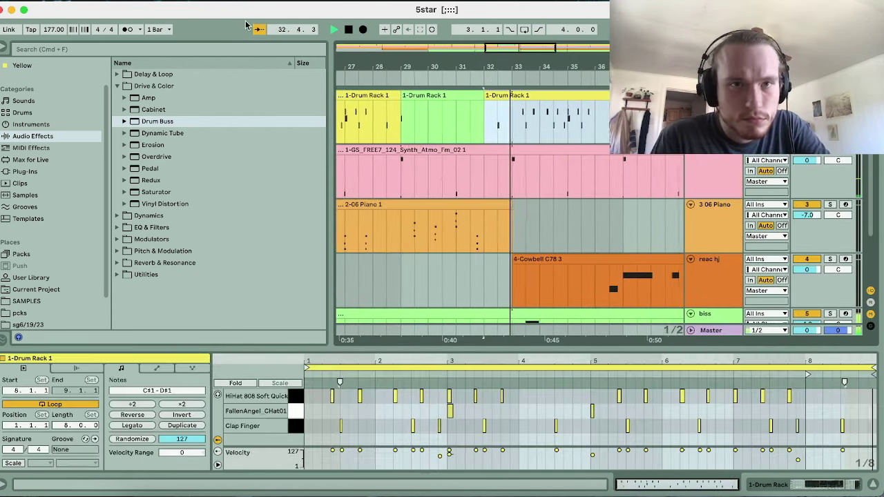
Turn off playback following and move the bubbles clip to about bar 52 in the arrangement.
{"action": "left_click", "coordinate": [263, 31]}
{"action": "left_click_drag", "start_coordinate": [467, 68], "coordinate": [464, 41]}
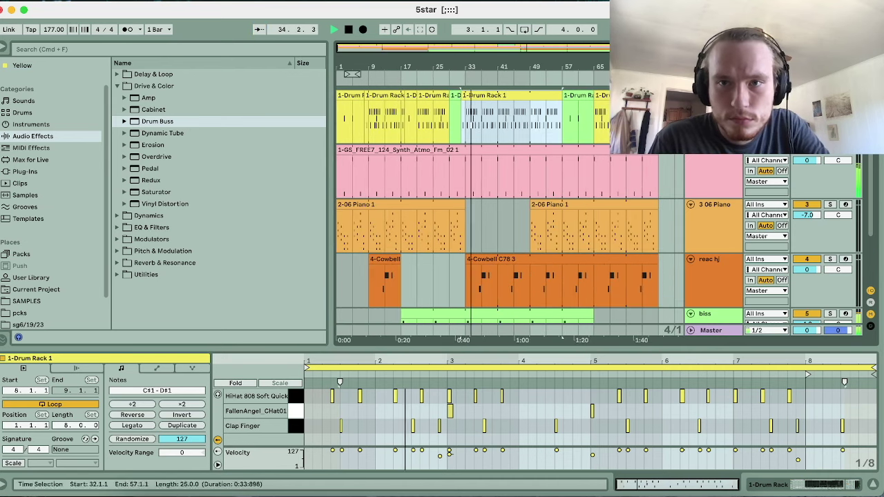
{"action": "left_click_drag", "start_coordinate": [593, 67], "coordinate": [594, 91]}
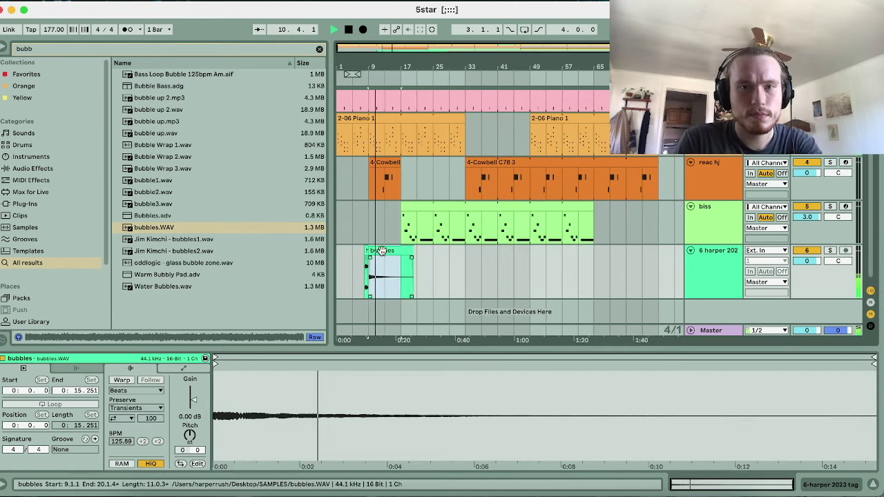
{"action": "left_click_drag", "start_coordinate": [387, 254], "coordinate": [529, 250]}
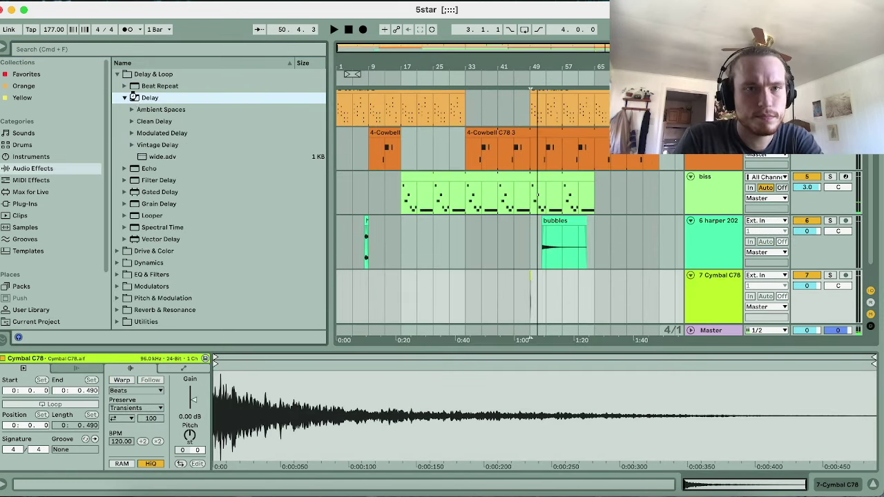
Add a Delay to the Cymbal C78 track with times of 4 sixteenths, 95% feedback and the filter at 3.38 kHz.
{"action": "double_click", "coordinate": [148, 99]}
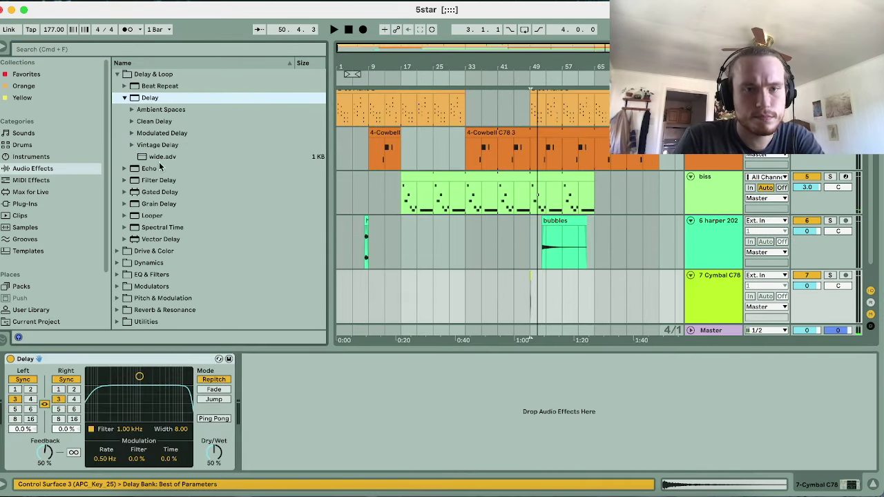
{"action": "left_click", "coordinate": [74, 399]}
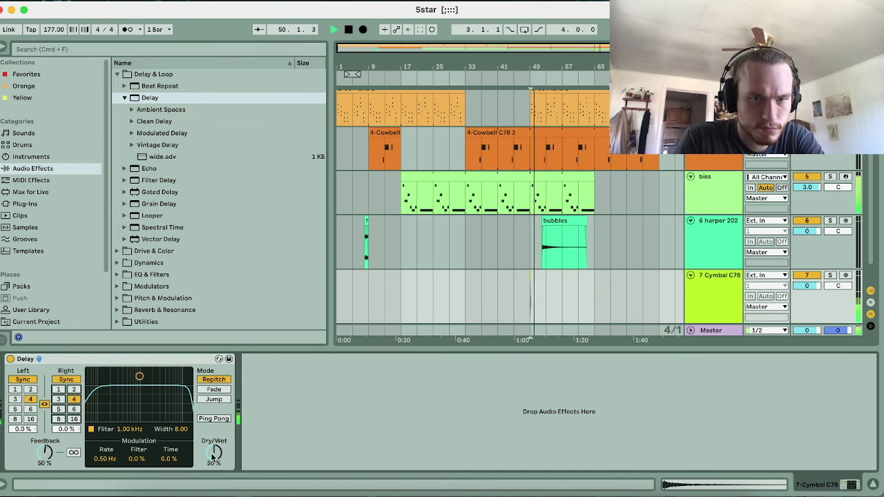
{"action": "left_click_drag", "start_coordinate": [60, 450], "coordinate": [59, 415]}
{"action": "key", "text": "space"}
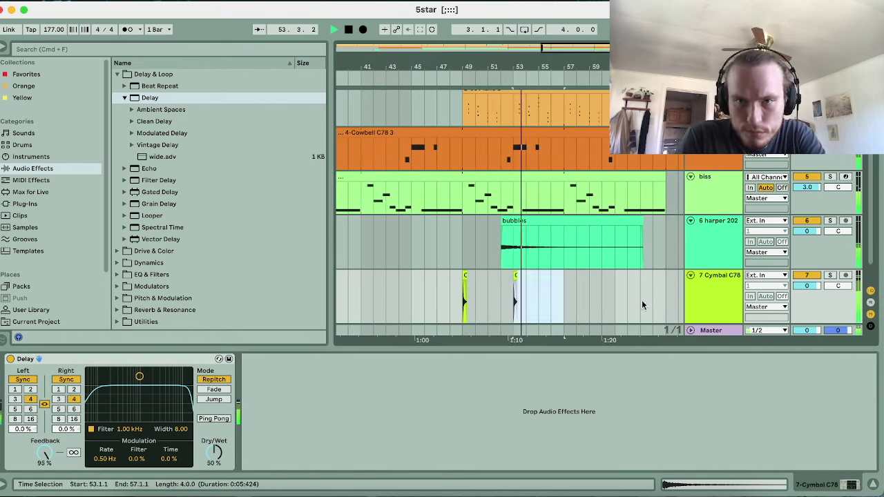
{"action": "left_click_drag", "start_coordinate": [164, 421], "coordinate": [181, 423]}
Duplicate the cymbal clips onward from bar 49 and paste copies between them for a hit every two bars.
{"action": "left_click_drag", "start_coordinate": [462, 290], "coordinate": [564, 290]}
{"action": "key", "text": "super+d"}
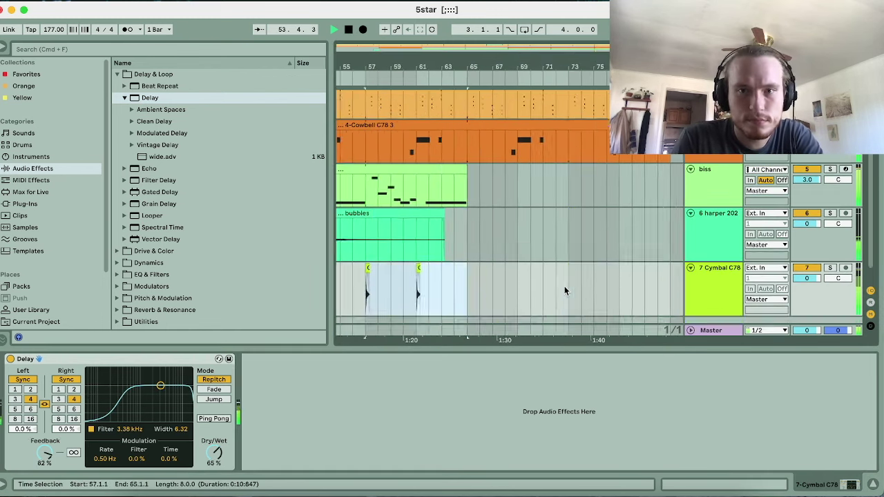
{"action": "key", "text": "super+d"}
{"action": "left_click_drag", "start_coordinate": [682, 290], "coordinate": [419, 290]}
{"action": "key", "text": "super+v"}
{"action": "left_click", "coordinate": [498, 292]}
{"action": "key", "text": "space"}
Set the cymbal Delay's filter to 1.70 kHz with width 4.75, switch that filter off, and set the modulation rate to 0.24 Hz.
{"action": "left_click_drag", "start_coordinate": [160, 386], "coordinate": [148, 394]}
{"action": "left_click", "coordinate": [91, 428]}
{"action": "left_click_drag", "start_coordinate": [106, 458], "coordinate": [109, 464]}
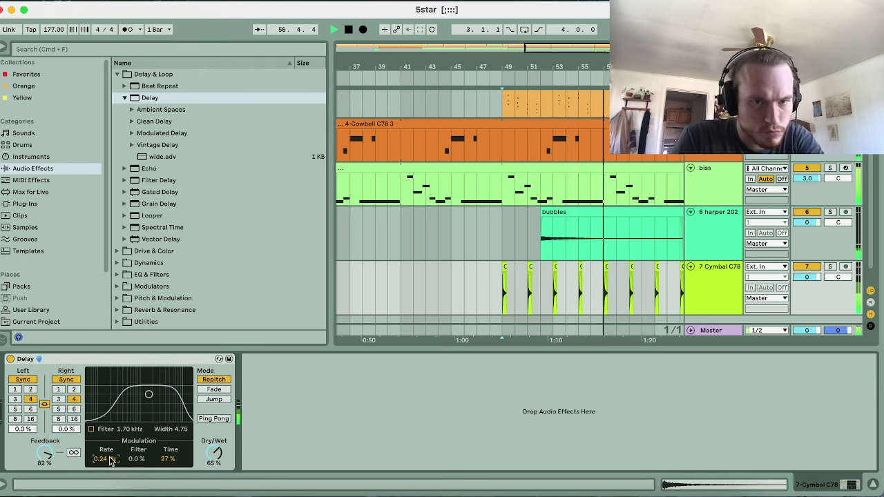
Add a low-pass Auto Filter at 3.73 kHz after the cymbal Delay, then duplicate it and make the copy a high-pass.
{"action": "left_click", "coordinate": [117, 74]}
{"action": "left_click", "coordinate": [117, 109]}
{"action": "double_click", "coordinate": [157, 122]}
{"action": "left_click_drag", "start_coordinate": [350, 406], "coordinate": [369, 407]}
{"action": "key", "text": "super+d"}
{"action": "left_click", "coordinate": [555, 440]}
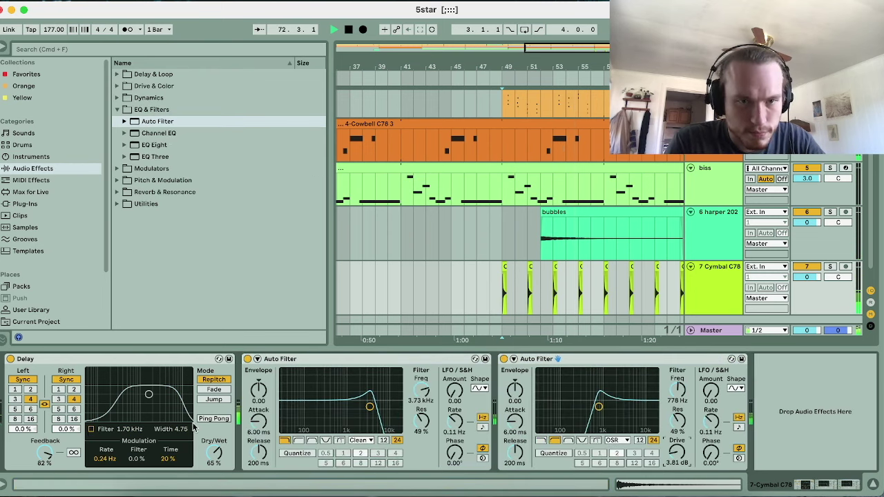
Adjust the cymbal Delay's filter, and export the Master from 1.1.1 for 80.2.0 as 5star in WAV and MP3.
{"action": "left_click_drag", "start_coordinate": [147, 396], "coordinate": [142, 381]}
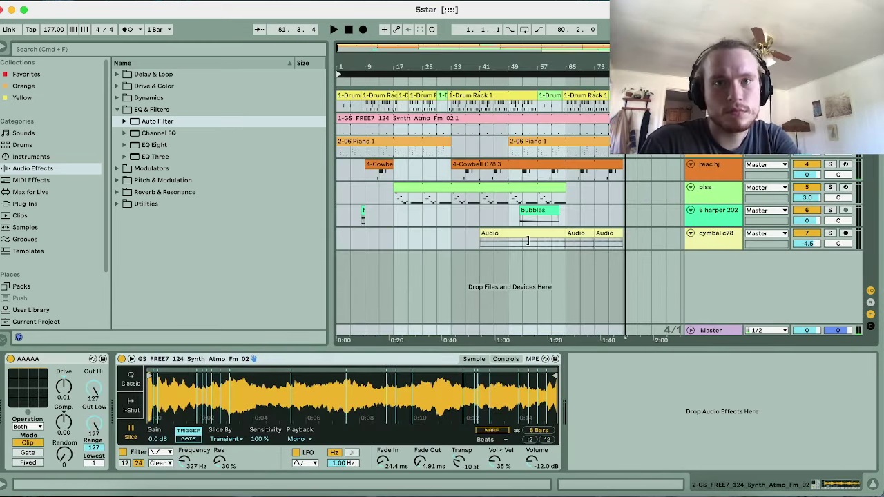
{"action": "key", "text": "super+shift+r"}
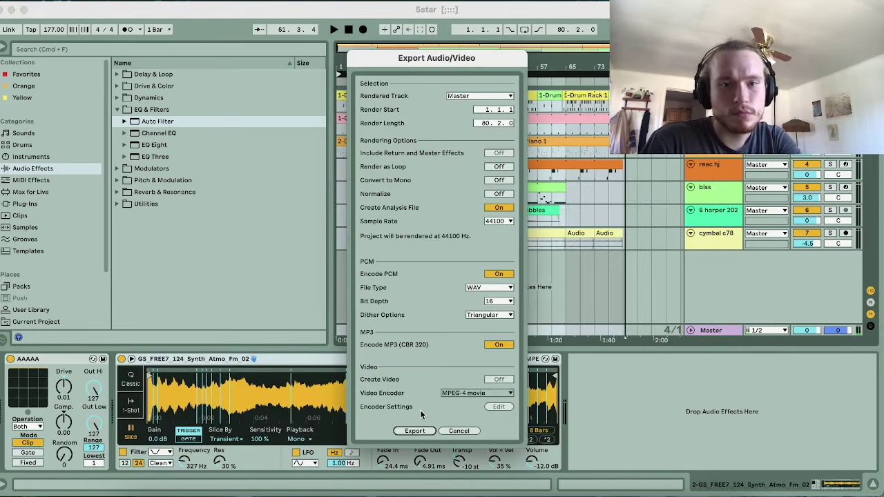
{"action": "left_click", "coordinate": [414, 431]}
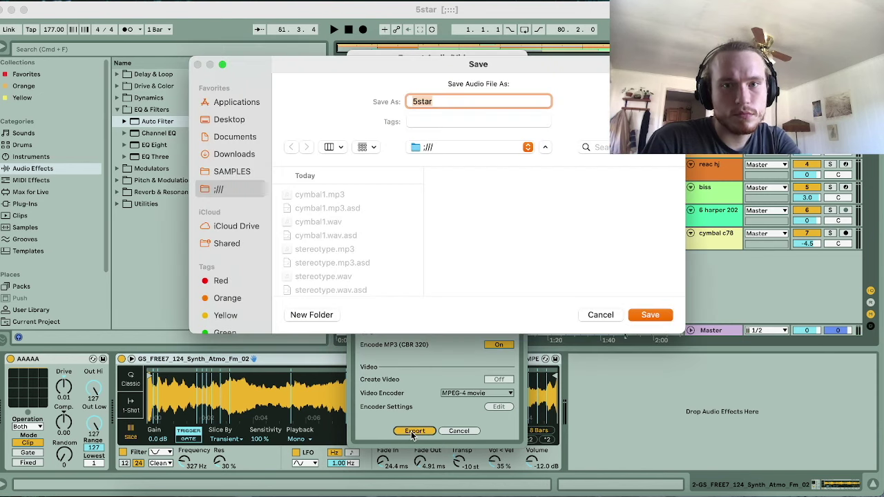
{"action": "key", "text": "Return"}
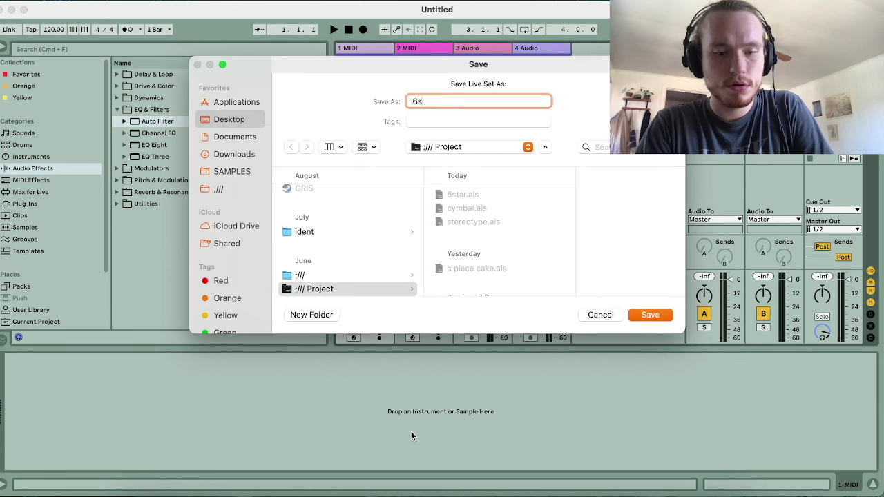
Save the new Live Set as 6star, delete both return tracks and show the arrangement.
{"action": "key", "text": "Return"}
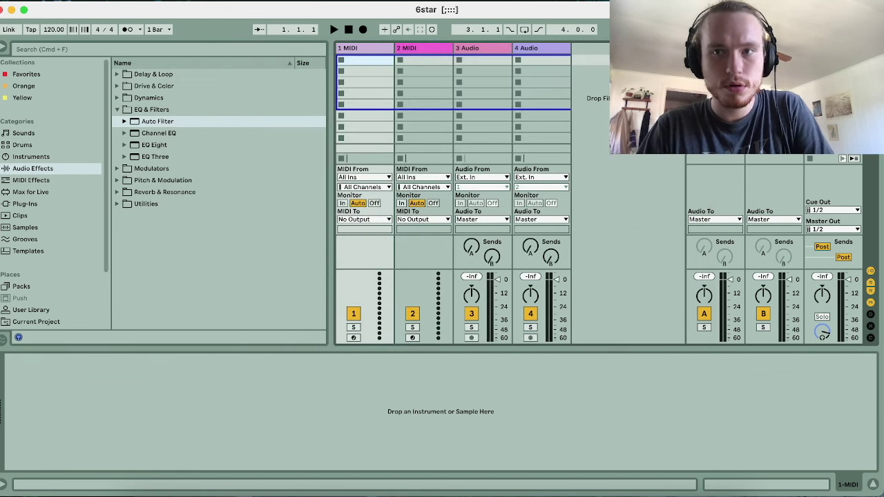
{"action": "left_click", "coordinate": [715, 186]}
{"action": "key", "text": "Delete"}
{"action": "key", "text": "Delete"}
{"action": "key", "text": "Tab"}
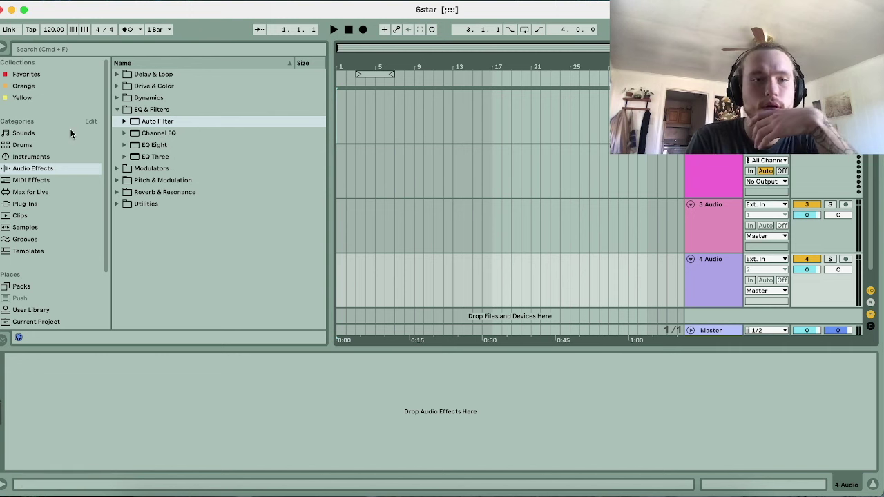
Search the library for 5star and place 5star.wav on the first track from bar 1.
{"action": "left_click", "coordinate": [72, 48]}
{"action": "type", "text": "5star"}
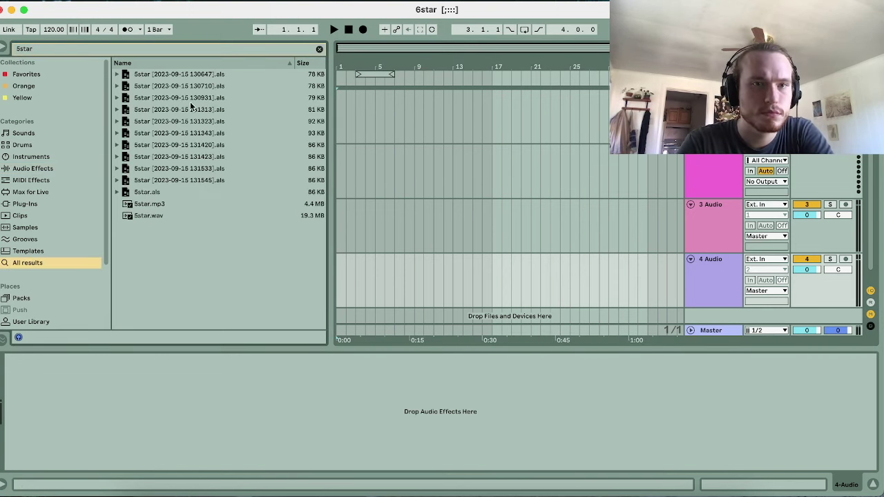
{"action": "left_click_drag", "start_coordinate": [150, 217], "coordinate": [339, 132]}
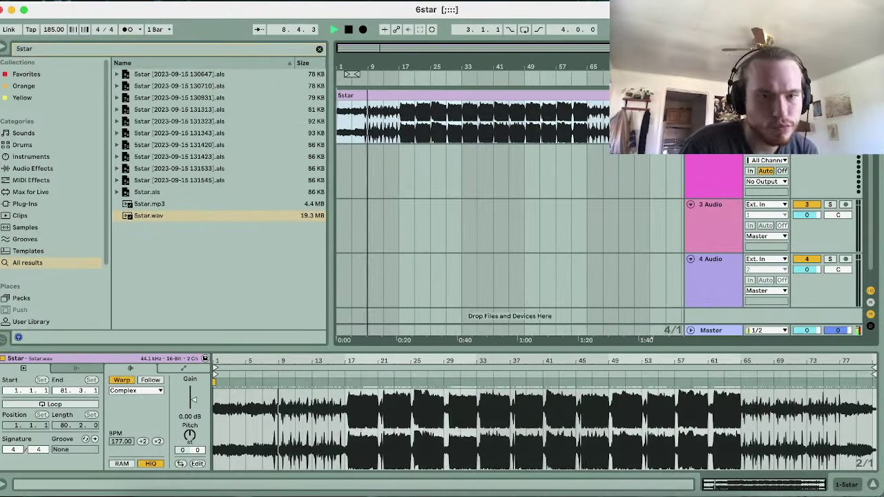
Transpose the 5star clip to -1 semitone and delete the three unused tracks.
{"action": "left_click", "coordinate": [192, 436]}
{"action": "key", "text": "Down"}
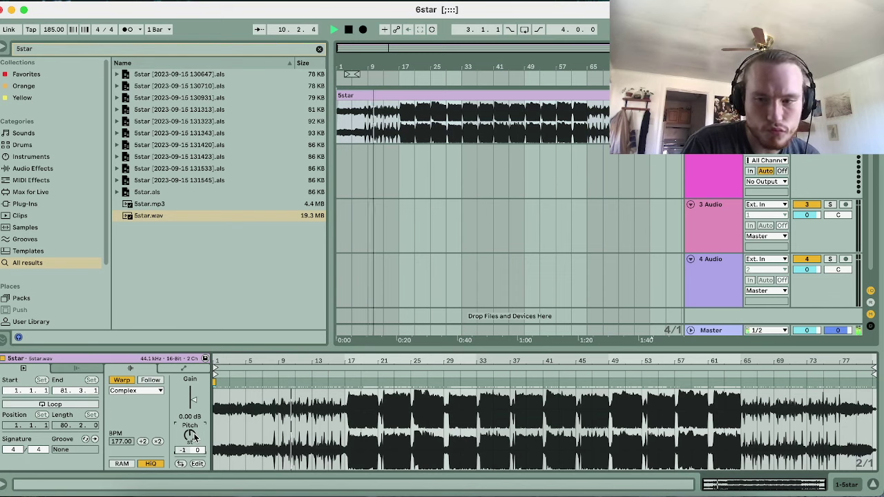
{"action": "left_click", "coordinate": [722, 161]}
{"action": "key", "text": "Delete"}
{"action": "key", "text": "Delete"}
{"action": "key", "text": "Delete"}
Load the saved master bus audio effect rack onto the 5star track.
{"action": "left_click", "coordinate": [718, 331]}
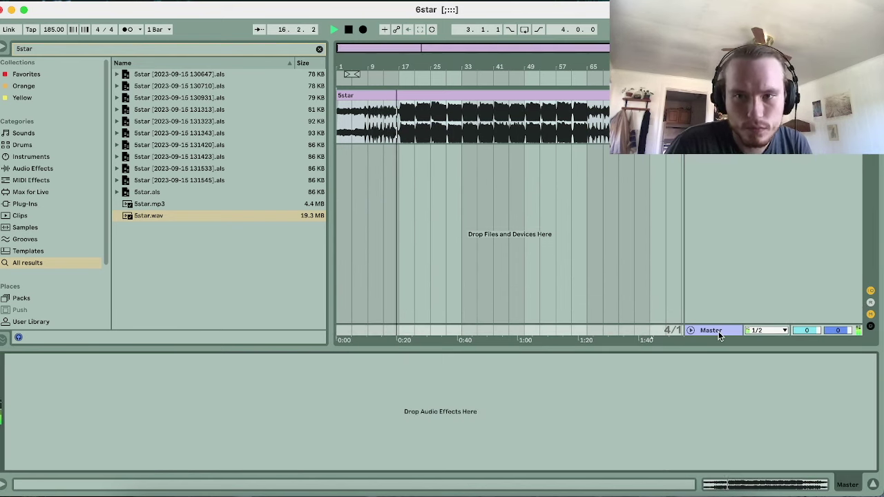
{"action": "left_click", "coordinate": [33, 168]}
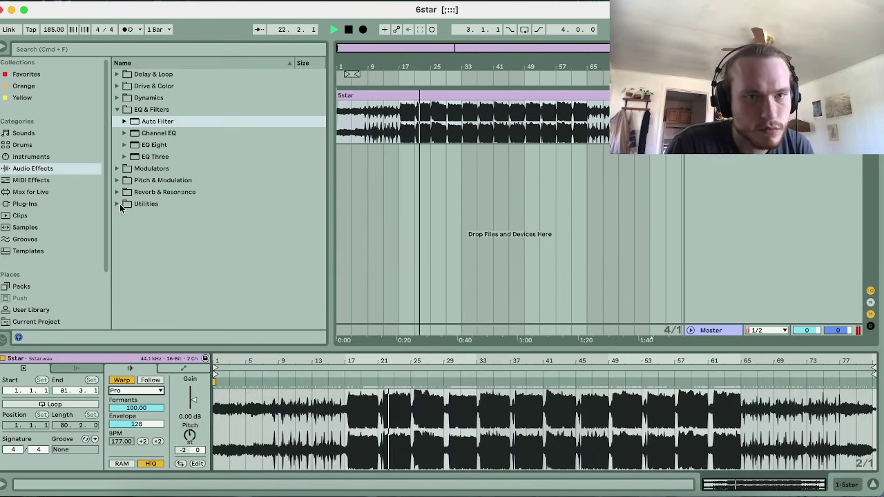
{"action": "double_click", "coordinate": [164, 298]}
Try the 5star clip at different transpositions, including playback from bar 17, and set its pitch to -3 semitones.
{"action": "key", "text": "shift+Tab"}
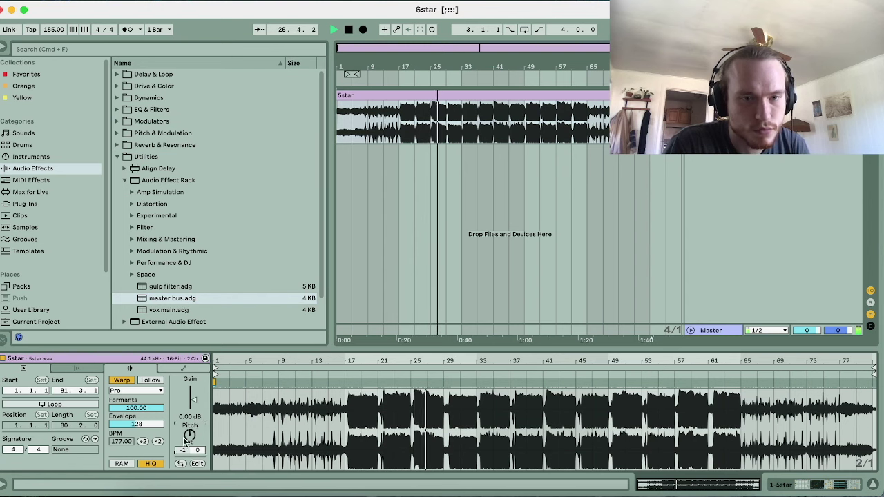
{"action": "left_click_drag", "start_coordinate": [184, 438], "coordinate": [184, 426]}
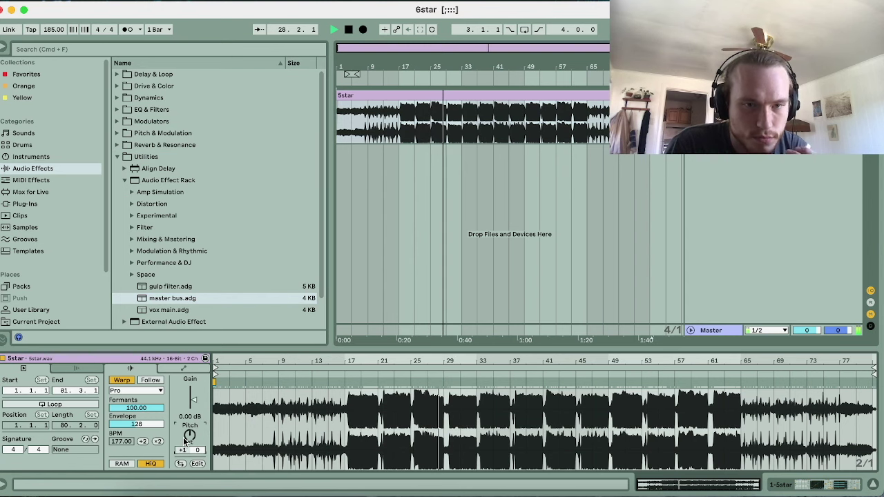
{"action": "left_click_drag", "start_coordinate": [189, 436], "coordinate": [189, 451]}
{"action": "left_click_drag", "start_coordinate": [405, 68], "coordinate": [405, 97]}
{"action": "left_click", "coordinate": [386, 73]}
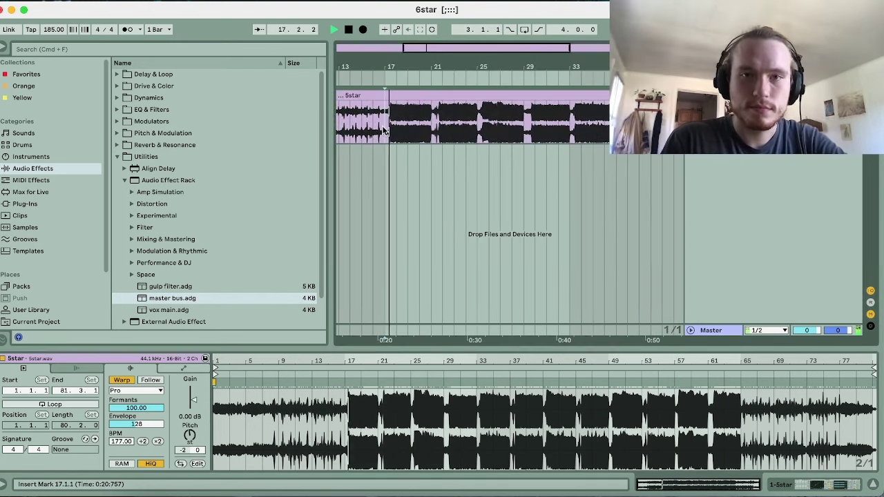
{"action": "left_click_drag", "start_coordinate": [188, 438], "coordinate": [188, 441]}
Duplicate short slices of the 5star clip around bar 23 to build a stutter.
{"action": "left_click_drag", "start_coordinate": [448, 64], "coordinate": [470, 111]}
{"action": "key", "text": "space"}
{"action": "left_click_drag", "start_coordinate": [470, 142], "coordinate": [477, 142]}
{"action": "key", "text": "super+d"}
{"action": "left_click_drag", "start_coordinate": [509, 56], "coordinate": [476, 103]}
{"action": "left_click_drag", "start_coordinate": [450, 123], "coordinate": [462, 122]}
{"action": "key", "text": "super+d"}
Split the 5star audio at two points around bar 23 and audition the stutter.
{"action": "left_click", "coordinate": [464, 123]}
{"action": "left_click", "coordinate": [451, 123]}
{"action": "key", "text": "super+e"}
{"action": "left_click", "coordinate": [508, 122]}
{"action": "key", "text": "super+e"}
{"action": "left_click", "coordinate": [529, 96]}
{"action": "key", "text": "space"}
{"action": "left_click", "coordinate": [376, 123]}
{"action": "key", "text": "space"}
{"action": "key", "text": "space"}
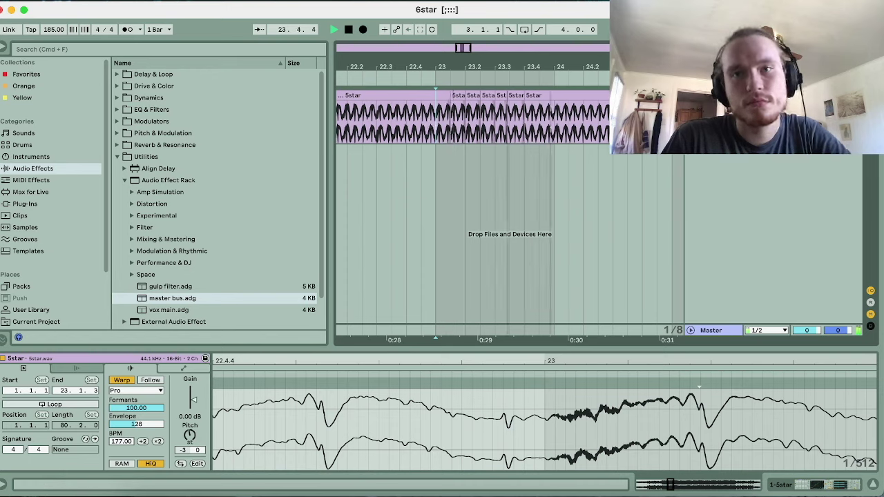
Duplicate a short slice of the 5star clip at 24.4 twice and audition the repeat.
{"action": "key", "text": "space"}
{"action": "left_click_drag", "start_coordinate": [545, 67], "coordinate": [416, 62]}
{"action": "left_click_drag", "start_coordinate": [487, 124], "coordinate": [500, 124]}
{"action": "key", "text": "super+d"}
{"action": "key", "text": "super+d"}
{"action": "left_click", "coordinate": [474, 128]}
{"action": "key", "text": "space"}
{"action": "left_click_drag", "start_coordinate": [474, 67], "coordinate": [438, 7]}
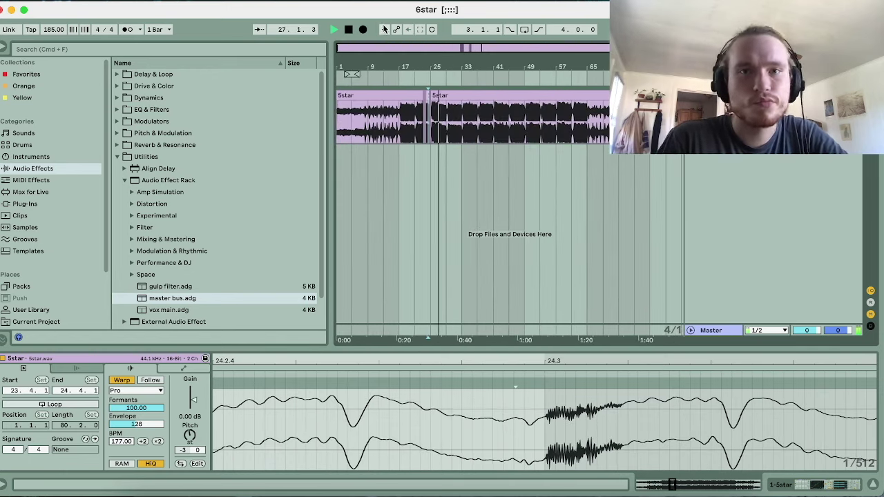
Duplicate a short slice of the 5star intro and audition it.
{"action": "left_click", "coordinate": [339, 125]}
{"action": "key", "text": "space"}
{"action": "key", "text": "space"}
{"action": "left_click_drag", "start_coordinate": [338, 67], "coordinate": [338, 124]}
{"action": "left_click_drag", "start_coordinate": [492, 127], "coordinate": [503, 127]}
{"action": "key", "text": "super+d"}
{"action": "left_click", "coordinate": [480, 127]}
{"action": "key", "text": "space"}
Duplicate another slice in the first six bars of 5star and audition the chopped intro.
{"action": "left_click_drag", "start_coordinate": [480, 67], "coordinate": [425, 104]}
{"action": "key", "text": "super+d"}
{"action": "left_click_drag", "start_coordinate": [417, 124], "coordinate": [467, 125]}
{"action": "left_click", "coordinate": [408, 124]}
{"action": "key", "text": "space"}
{"action": "left_click", "coordinate": [404, 125]}
{"action": "key", "text": "space"}
{"action": "mouse_move", "coordinate": [404, 67]}
{"action": "left_mouse_down"}
{"action": "mouse_move", "coordinate": [387, 67]}
{"action": "mouse_move", "coordinate": [352, 14]}
{"action": "left_mouse_up"}
Add an Auto Filter after the Limiter on the 5star track as a notch at 874 Hz.
{"action": "left_click", "coordinate": [820, 484]}
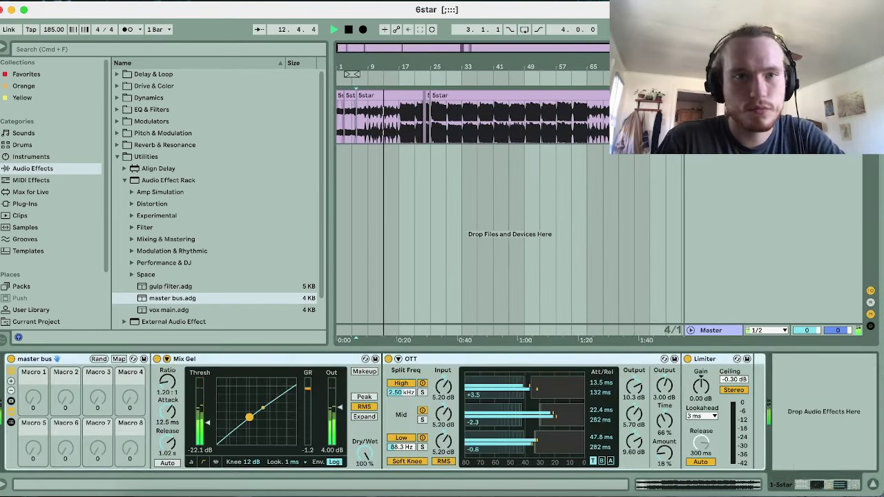
{"action": "left_click", "coordinate": [117, 110]}
{"action": "double_click", "coordinate": [158, 122]}
{"action": "left_click", "coordinate": [705, 440]}
{"action": "left_click_drag", "start_coordinate": [771, 425], "coordinate": [723, 429]}
{"action": "left_click", "coordinate": [716, 359]}
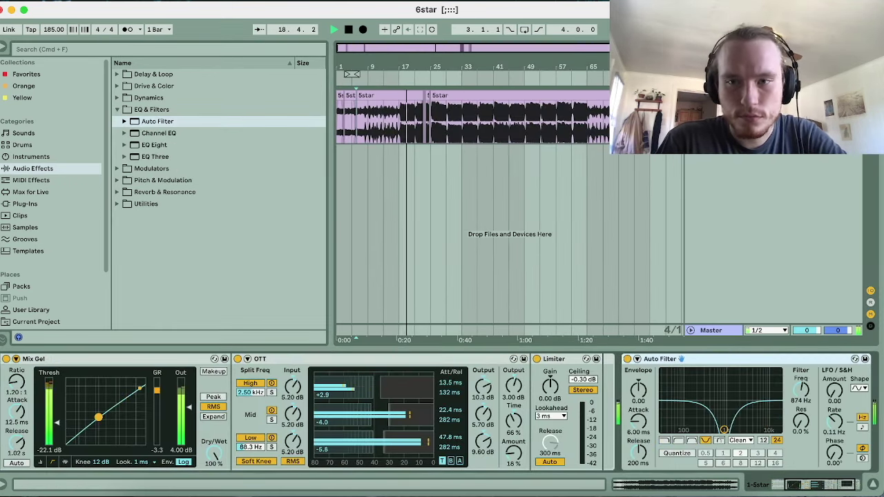
Move the master bus rack to the Master track and set the notch filter to 6.17 kHz with 57% resonance.
{"action": "scroll", "coordinate": [444, 357], "scroll_direction": "left", "scroll_amount": 5}
{"action": "left_click_drag", "start_coordinate": [72, 359], "coordinate": [711, 331]}
{"action": "left_click_drag", "start_coordinate": [106, 429], "coordinate": [141, 404]}
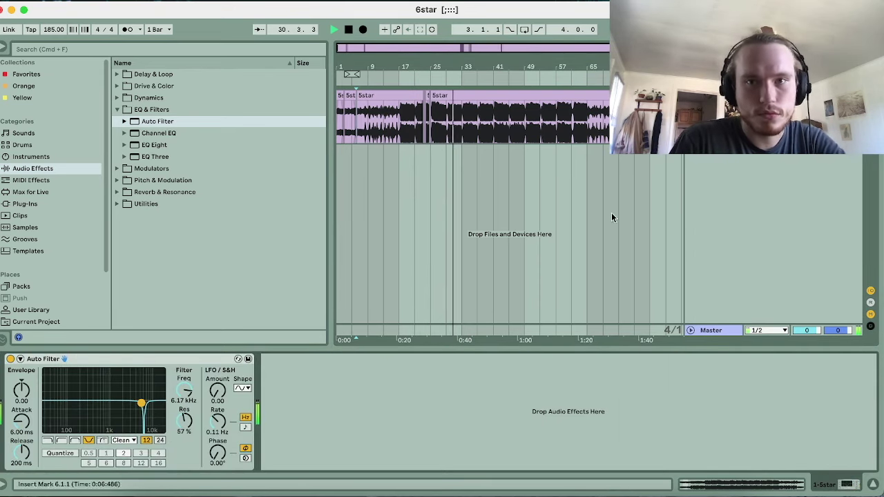
{"action": "left_click_drag", "start_coordinate": [158, 133], "coordinate": [398, 420]}
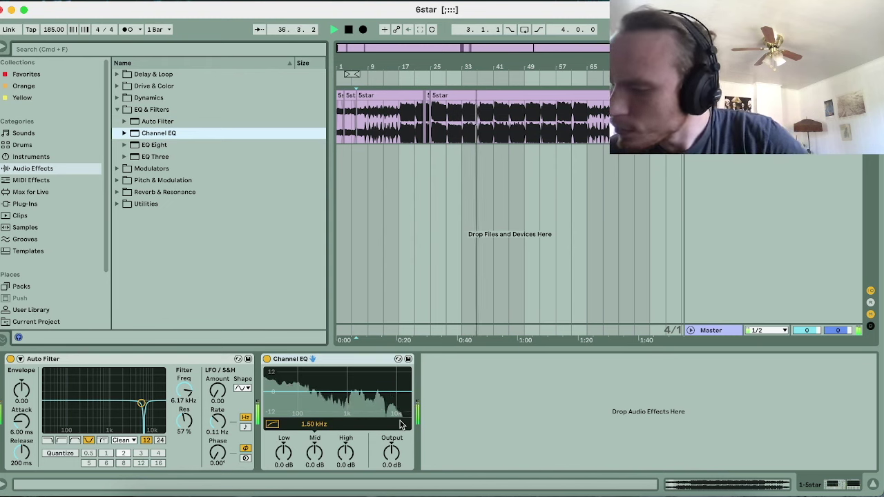
{"action": "left_click_drag", "start_coordinate": [283, 452], "coordinate": [283, 432]}
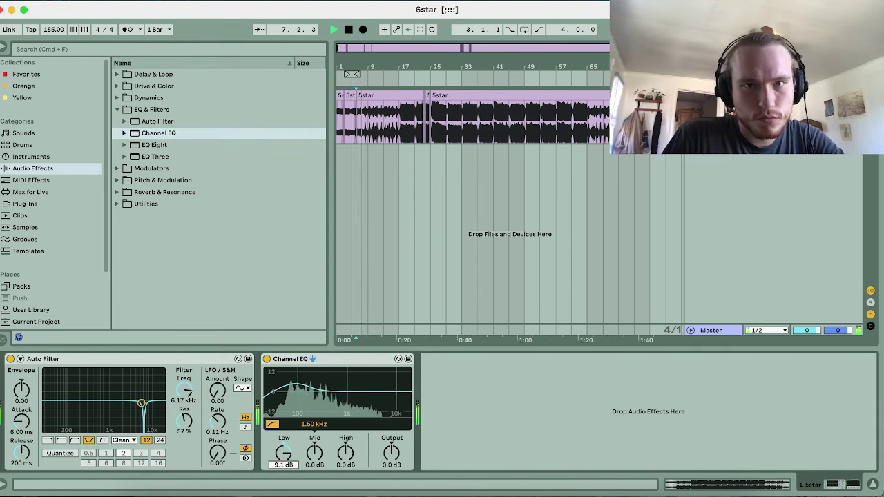
{"action": "left_click", "coordinate": [272, 424]}
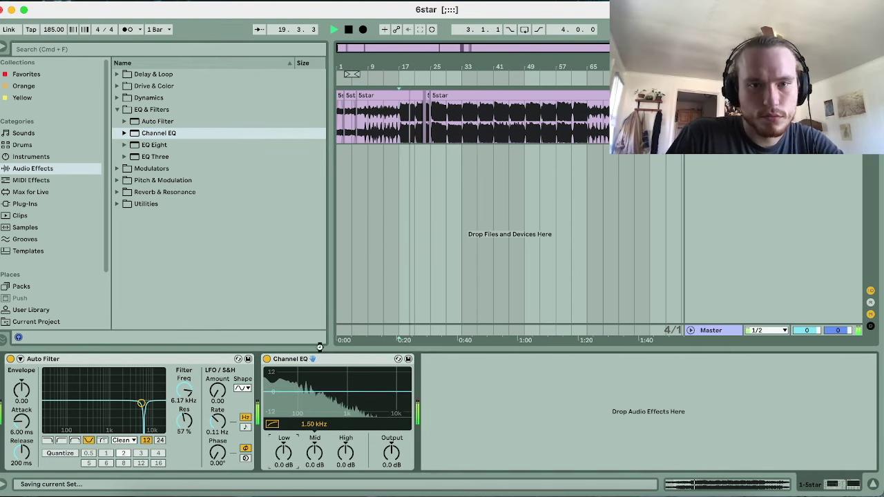
{"action": "key", "text": "Delete"}
Select all the 5star clips and change their warp mode together.
{"action": "key", "text": "super+a"}
{"action": "left_click", "coordinate": [736, 486]}
{"action": "key", "text": "space"}
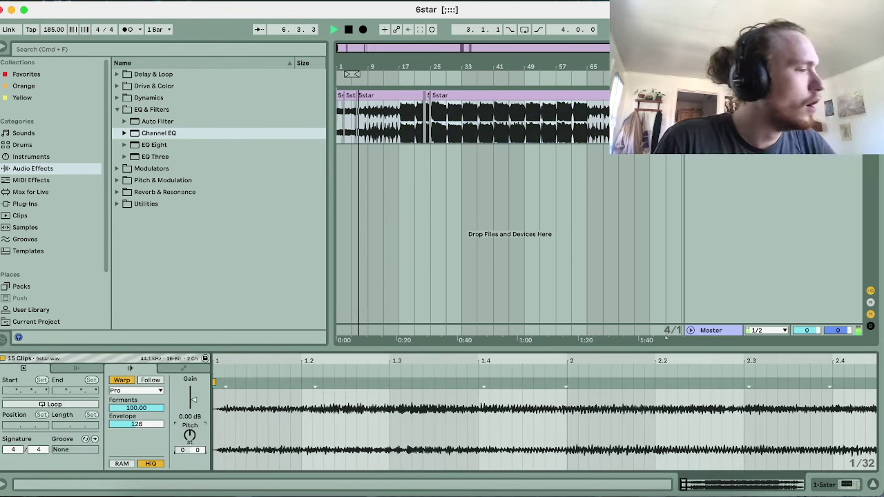
{"action": "left_click", "coordinate": [136, 390]}
{"action": "left_click", "coordinate": [146, 435]}
Set the notch Auto Filter to 8.57 kHz with 125% resonance and save the set.
{"action": "left_click", "coordinate": [826, 485]}
{"action": "left_click_drag", "start_coordinate": [184, 421], "coordinate": [184, 376]}
{"action": "key", "text": "super+s"}
Duplicate a short slice of the 5star clip around bar 24.
{"action": "left_click_drag", "start_coordinate": [430, 68], "coordinate": [436, 121]}
{"action": "left_click_drag", "start_coordinate": [402, 129], "coordinate": [383, 129]}
{"action": "key", "text": "super+d"}
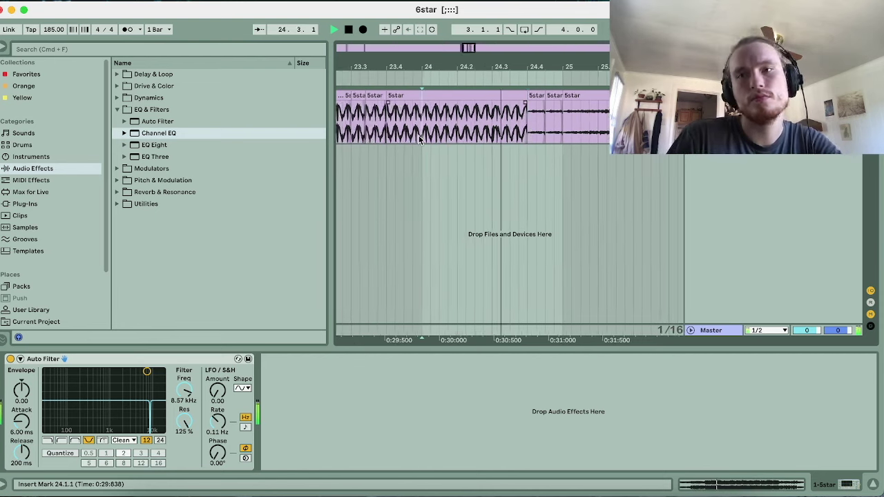
{"action": "mouse_move", "coordinate": [576, 67]}
{"action": "left_mouse_down"}
{"action": "mouse_move", "coordinate": [408, 76]}
{"action": "mouse_move", "coordinate": [516, 121]}
{"action": "left_mouse_up"}
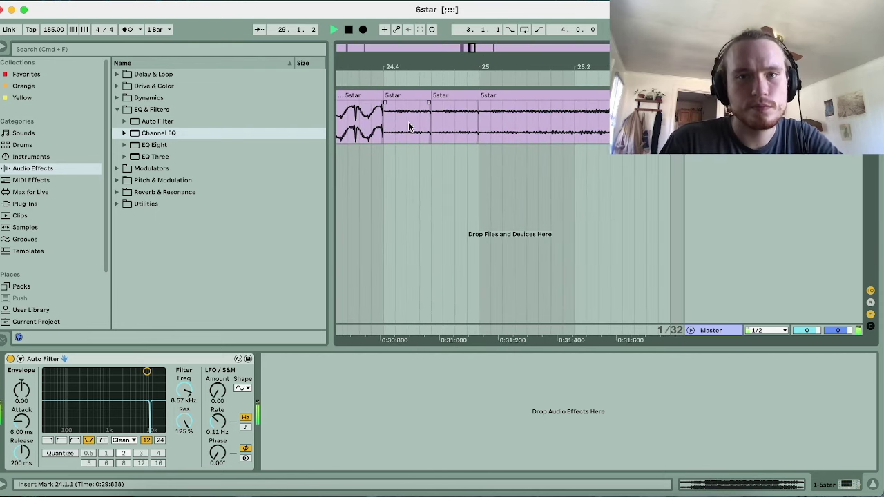
Duplicate a 1/32-note slice of the 5star clip at 26.4 twice and audition the stutter.
{"action": "scroll", "coordinate": [380, 130], "scroll_direction": "right", "scroll_amount": 10}
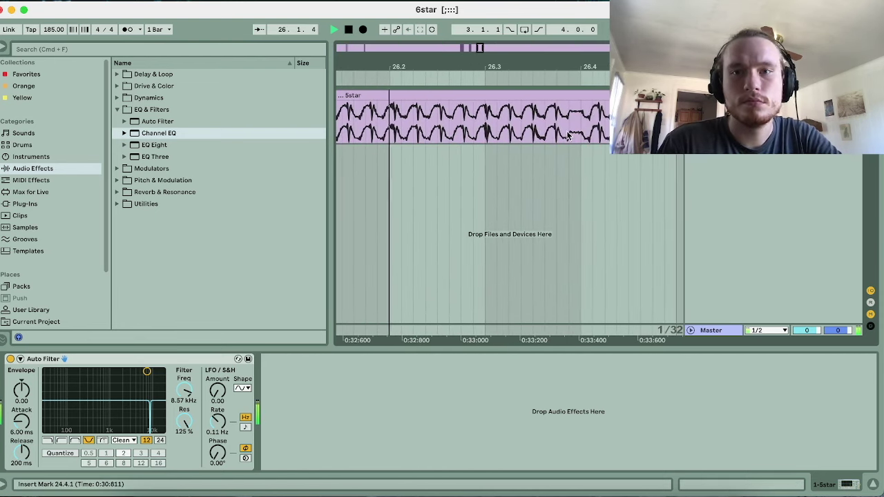
{"action": "left_click_drag", "start_coordinate": [595, 129], "coordinate": [585, 129]}
{"action": "key", "text": "super+d"}
{"action": "key", "text": "super+d"}
{"action": "left_click", "coordinate": [585, 127]}
{"action": "key", "text": "space"}
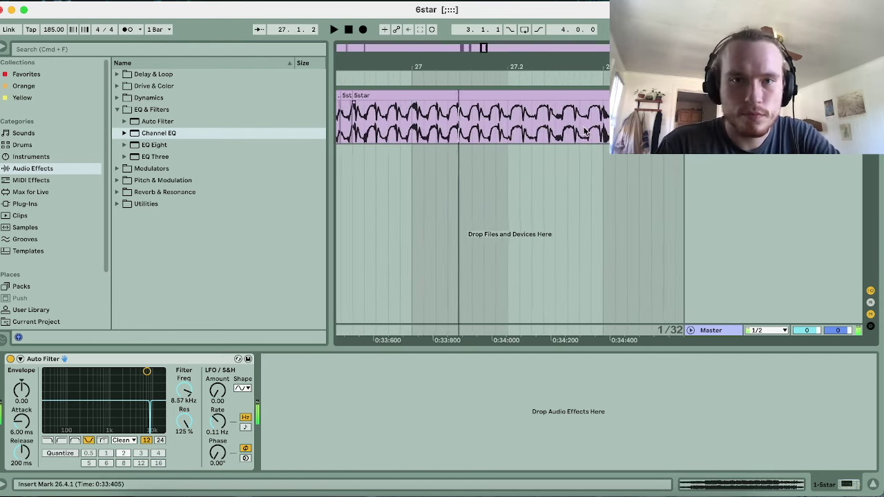
{"action": "scroll", "coordinate": [432, 118], "scroll_direction": "left", "scroll_amount": 2}
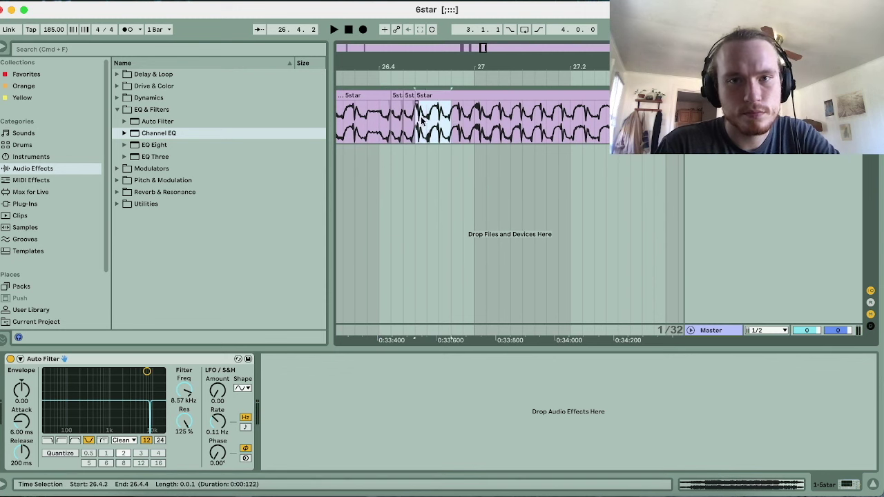
Duplicate the one-beat section at 28.3 onto 28.4 and audition it from 28.3.
{"action": "scroll", "coordinate": [381, 131], "scroll_direction": "right", "scroll_amount": 10}
{"action": "left_click_drag", "start_coordinate": [436, 131], "coordinate": [530, 131]}
{"action": "key", "text": "super+d"}
{"action": "left_click", "coordinate": [438, 135]}
{"action": "key", "text": "space"}
{"action": "key", "text": "space"}
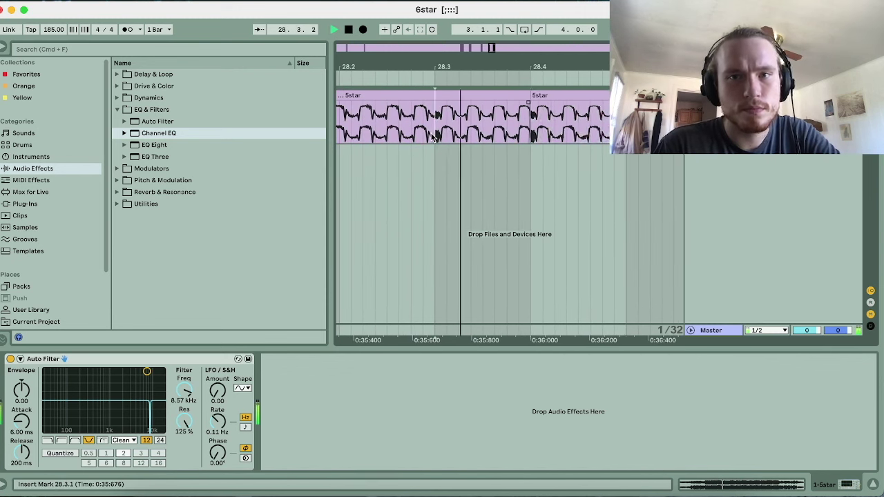
Delete a section of the 5star clip from 32.3 to leave a gap, and audition it.
{"action": "scroll", "coordinate": [432, 136], "scroll_direction": "right", "scroll_amount": 10}
{"action": "scroll", "coordinate": [432, 137], "scroll_direction": "right", "scroll_amount": 10}
{"action": "key", "text": "Delete"}
{"action": "left_click_drag", "start_coordinate": [394, 125], "coordinate": [465, 96]}
{"action": "left_click", "coordinate": [370, 125]}
{"action": "key", "text": "space"}
{"action": "key", "text": "space"}
{"action": "key", "text": "space"}
{"action": "key", "text": "space"}
{"action": "left_click", "coordinate": [370, 125]}
{"action": "key", "text": "space"}
{"action": "scroll", "coordinate": [500, 158], "scroll_direction": "left", "scroll_amount": 5}
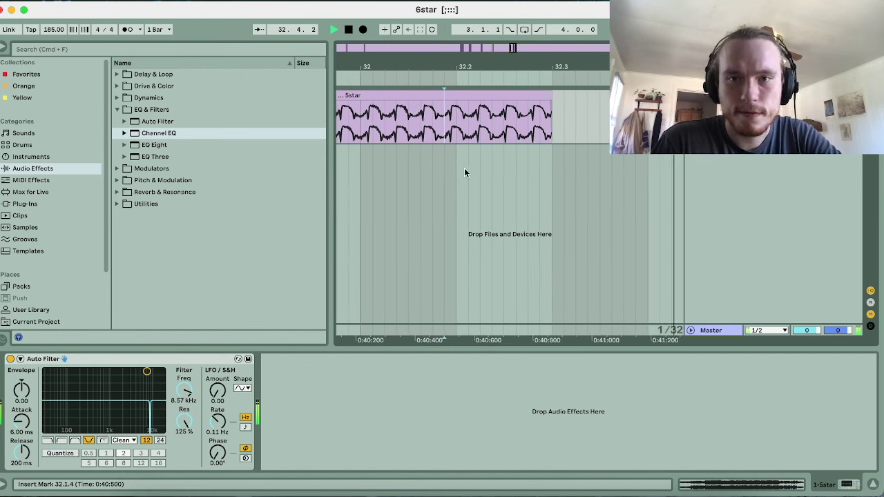
Audition the edit around 32.2 and the start of the outro at bar 65.
{"action": "left_click", "coordinate": [459, 131]}
{"action": "key", "text": "space"}
{"action": "key", "text": "space"}
{"action": "left_click_drag", "start_coordinate": [511, 69], "coordinate": [511, 14]}
{"action": "left_click", "coordinate": [586, 123]}
{"action": "key", "text": "space"}
{"action": "key", "text": "z"}
{"action": "key", "text": "space"}
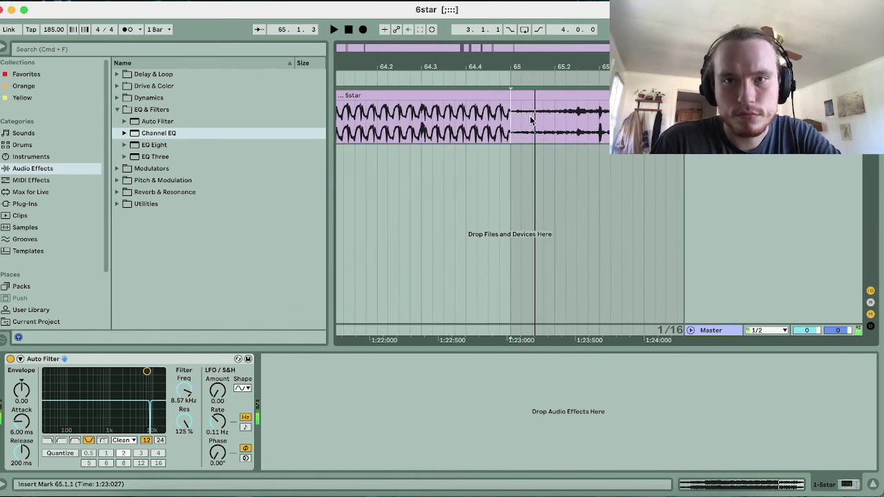
{"action": "left_click", "coordinate": [511, 132]}
{"action": "key", "text": "space"}
{"action": "key", "text": "space"}
Split the 5star clip at 66.4.3 in the outro.
{"action": "left_click", "coordinate": [548, 129]}
{"action": "key", "text": "space"}
{"action": "key", "text": "space"}
{"action": "left_click", "coordinate": [548, 129]}
{"action": "key", "text": "super+e"}
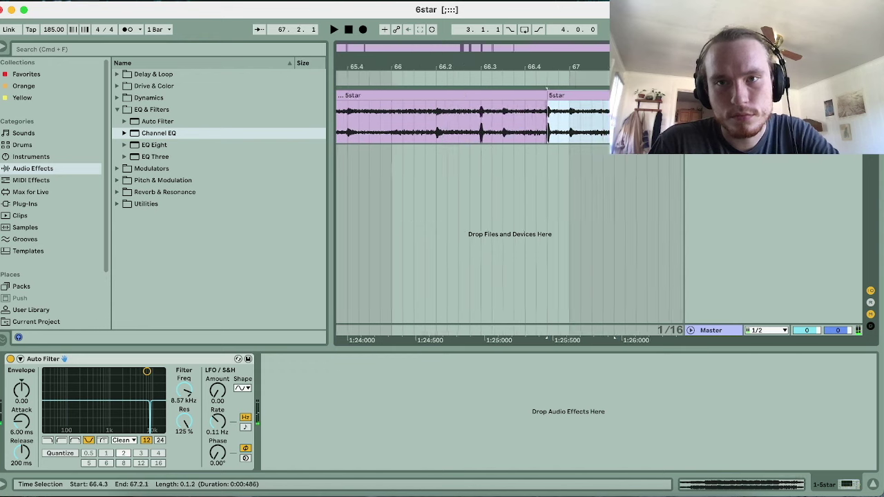
Split the 5star clip again at bar 67 and audition the new slice.
{"action": "left_click", "coordinate": [453, 95]}
{"action": "left_click", "coordinate": [465, 125]}
{"action": "key", "text": "super+e"}
{"action": "left_click", "coordinate": [379, 123]}
{"action": "key", "text": "space"}
{"action": "key", "text": "space"}
{"action": "key", "text": "space"}
{"action": "mouse_move", "coordinate": [577, 67]}
{"action": "left_mouse_down"}
{"action": "mouse_move", "coordinate": [577, 37]}
{"action": "mouse_move", "coordinate": [576, 66]}
{"action": "left_mouse_up"}
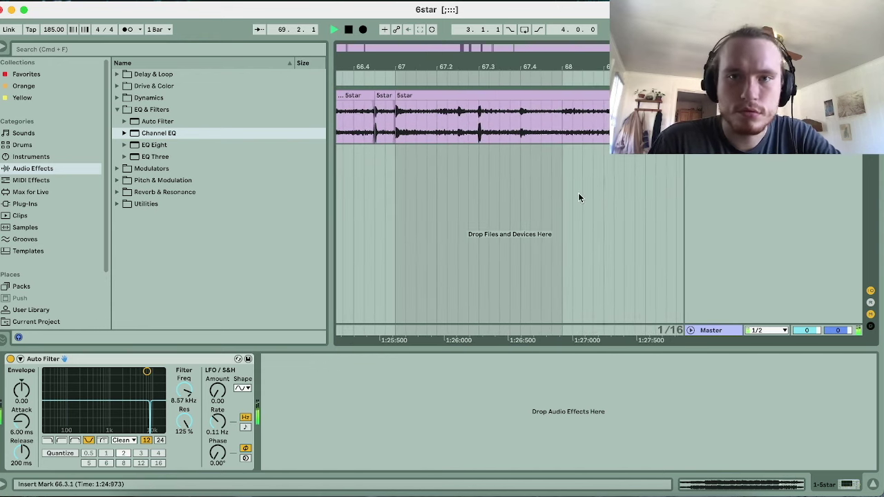
Audition the outro after bar 67 to find the next slices to cut.
{"action": "scroll", "coordinate": [579, 185], "scroll_direction": "left", "scroll_amount": 5}
{"action": "left_click", "coordinate": [483, 126]}
{"action": "key", "text": "space"}
{"action": "key", "text": "space"}
{"action": "key", "text": "space"}
{"action": "left_click_drag", "start_coordinate": [491, 131], "coordinate": [512, 133]}
{"action": "left_click", "coordinate": [472, 130]}
{"action": "key", "text": "space"}
{"action": "key", "text": "space"}
Split out two short slices of the outro, the second from 72.4.1 to 72.4.3.
{"action": "left_click_drag", "start_coordinate": [575, 131], "coordinate": [554, 131]}
{"action": "key", "text": "super+e"}
{"action": "left_click", "coordinate": [551, 127]}
{"action": "key", "text": "space"}
{"action": "left_click_drag", "start_coordinate": [606, 123], "coordinate": [586, 122]}
{"action": "key", "text": "super+e"}
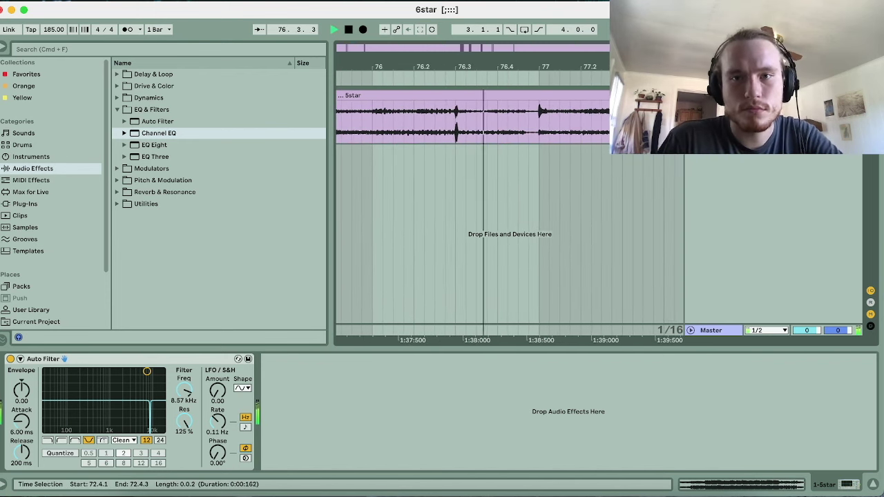
Split several very short slices between 78.4 and 79 in the outro and audition them through to the end.
{"action": "key", "text": "space"}
{"action": "scroll", "coordinate": [598, 129], "scroll_direction": "up", "scroll_amount": 3}
{"action": "left_click", "coordinate": [592, 129]}
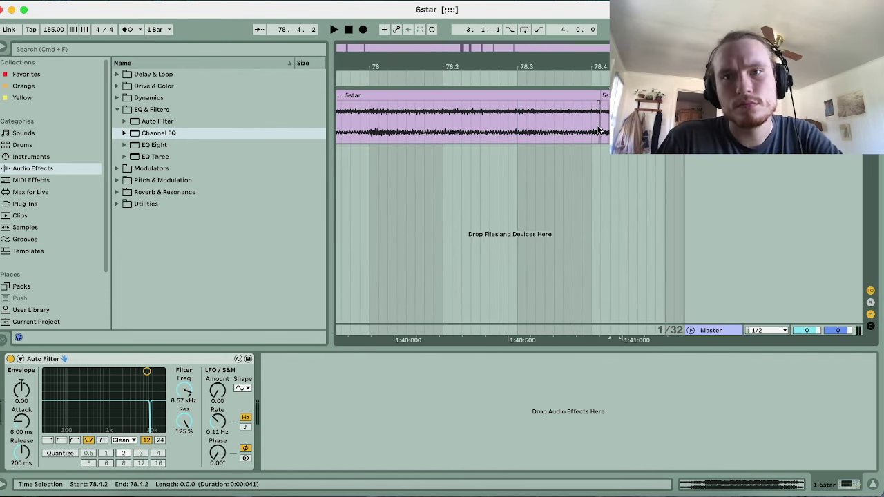
{"action": "left_click", "coordinate": [599, 130]}
{"action": "key", "text": "space"}
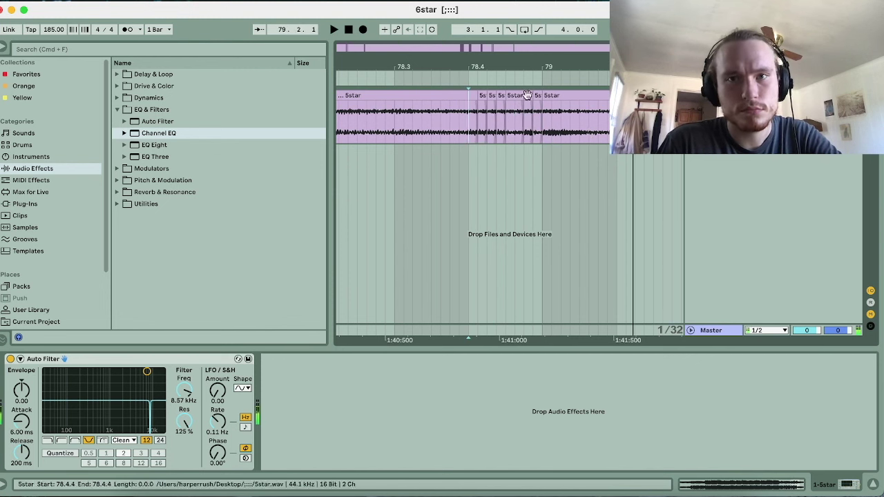
{"action": "scroll", "coordinate": [574, 152], "scroll_direction": "down", "scroll_amount": 15}
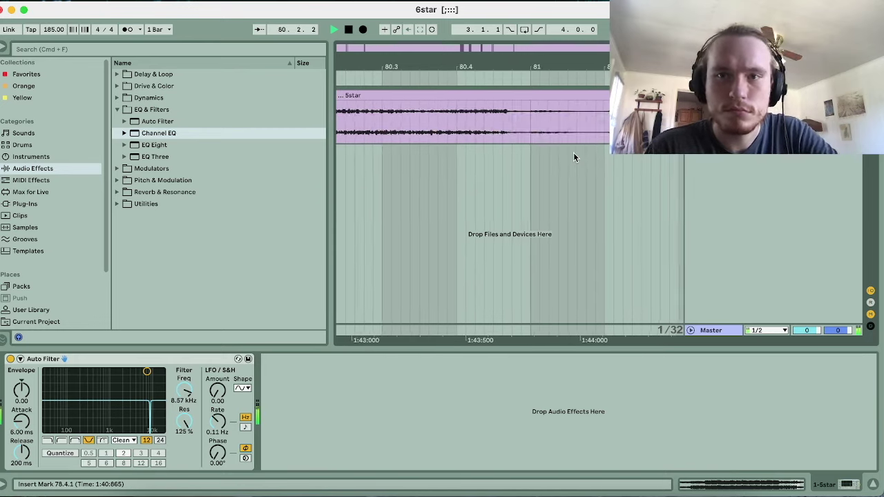
Save the set, play from the beginning, and set the loop to start at 1.1.1 with a length of 80.2.0.
{"action": "key", "text": "super+s"}
{"action": "left_click", "coordinate": [348, 29]}
{"action": "key", "text": "space"}
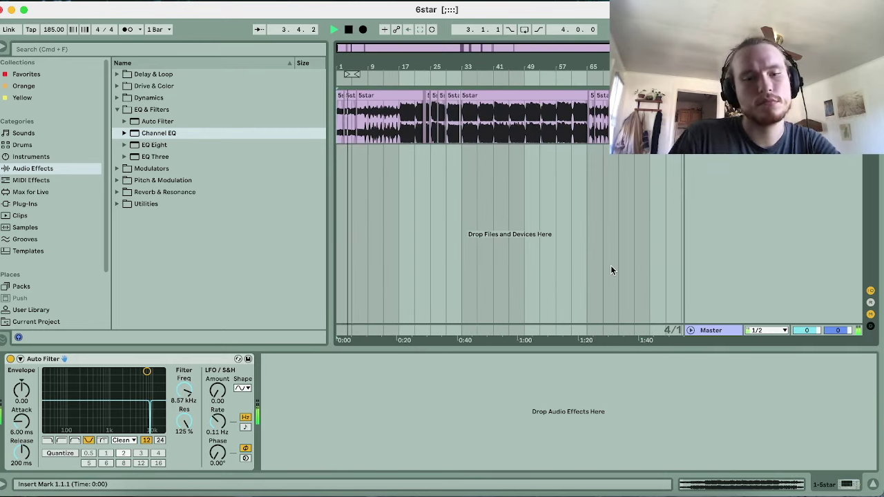
{"action": "left_click_drag", "start_coordinate": [343, 73], "coordinate": [651, 73]}
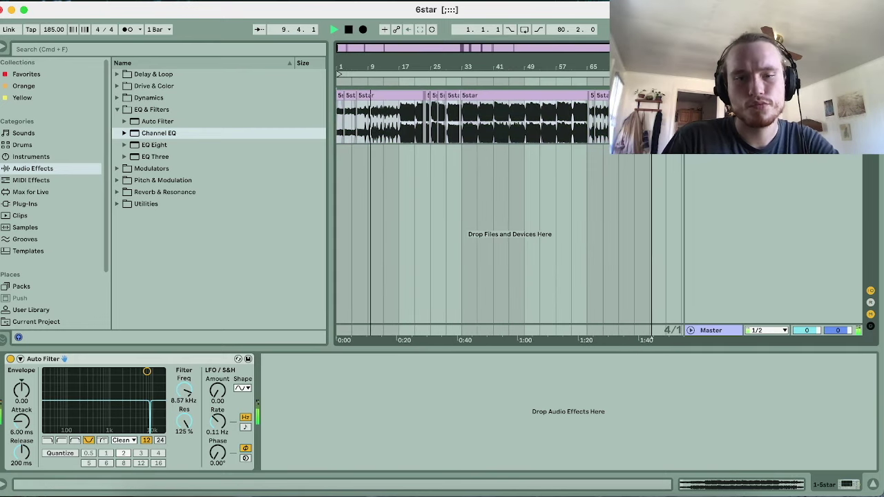
Duplicate the Auto Filter and, while auditioning the track, set the copy to 8.09 kHz frequency and 64% resonance.
{"action": "key", "text": "super+d"}
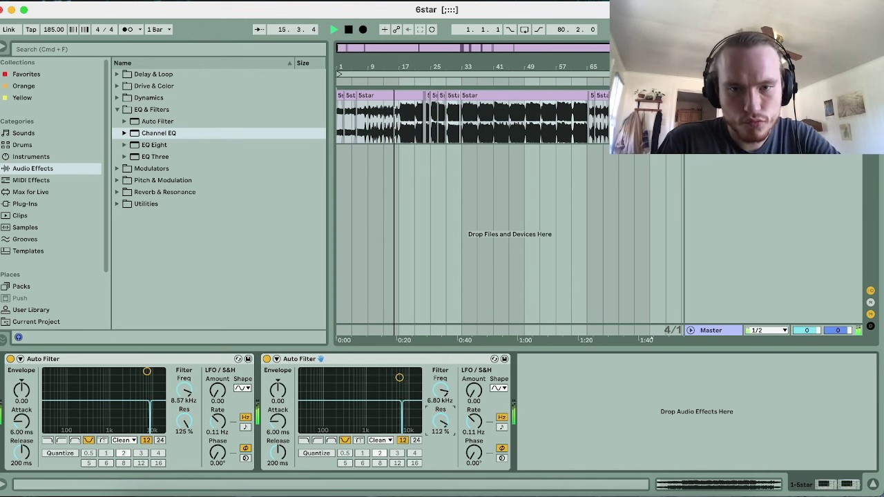
{"action": "key", "text": "space"}
{"action": "left_click", "coordinate": [369, 127]}
{"action": "key", "text": "space"}
{"action": "left_click_drag", "start_coordinate": [443, 398], "coordinate": [443, 395]}
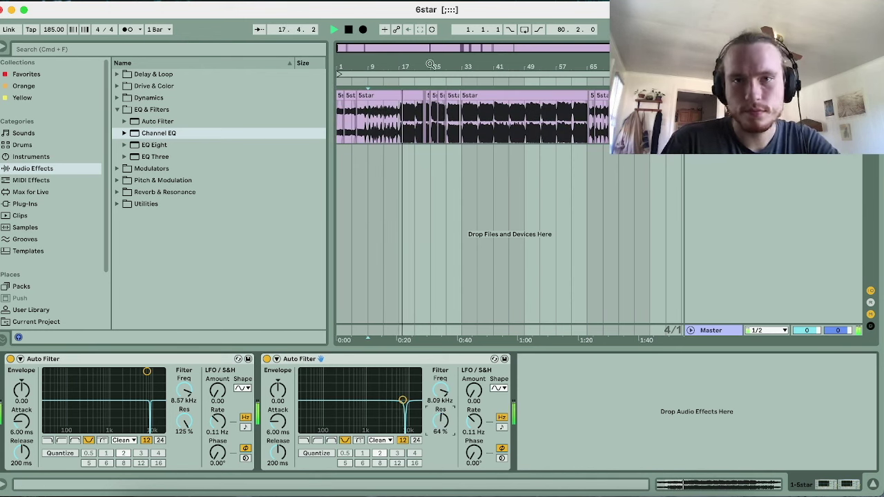
Export the looped range of the Master with MP3 encoding on, and switch to OBS while it encodes.
{"action": "key", "text": "super+shift+r"}
{"action": "key", "text": "Return"}
{"action": "key", "text": "Return"}
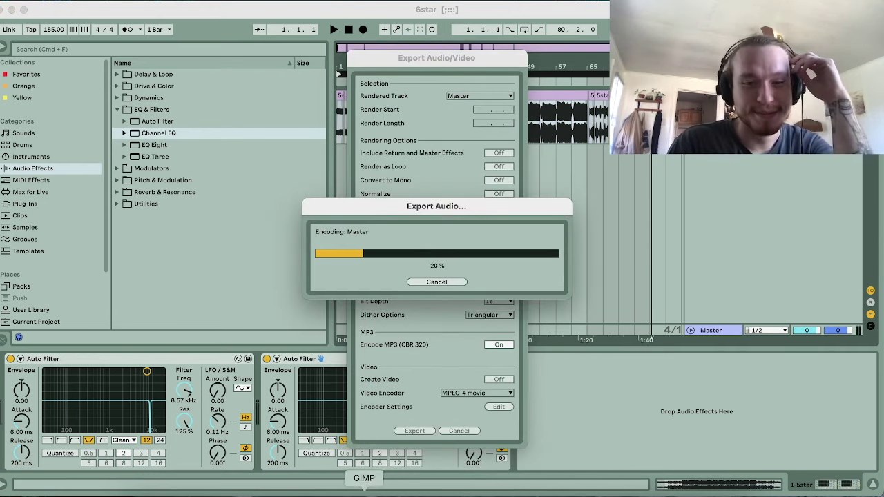
{"action": "left_click", "coordinate": [395, 489]}
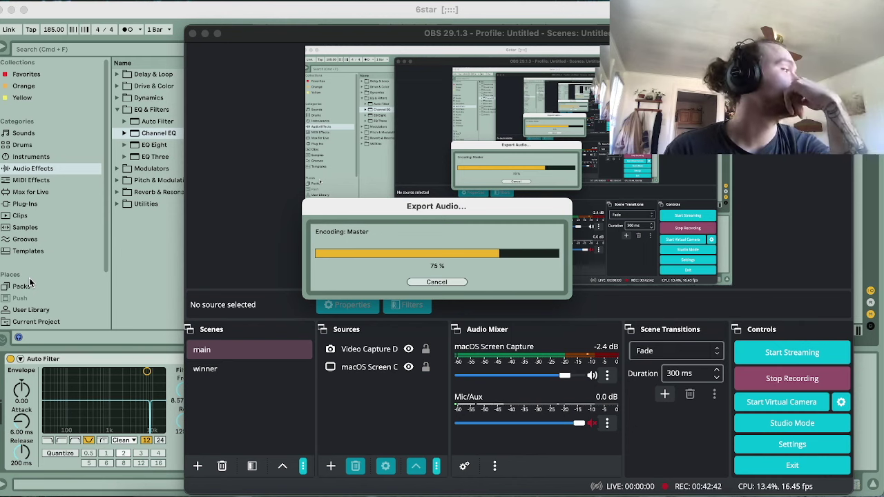